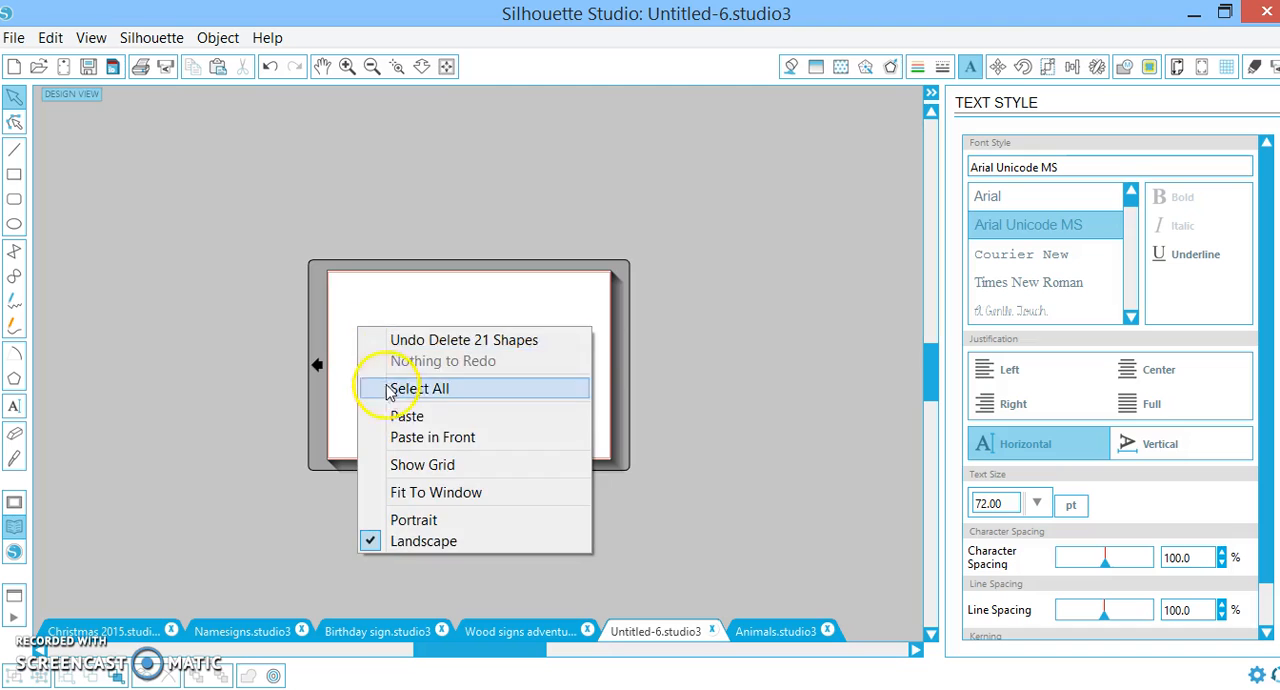
# Paste the heart outline onto the page, resize it to about 7.07 by 6.35 in, and centre it roughly
pyautogui.click(402, 415)
pyautogui.moveTo(652, 218); pyautogui.dragTo(362, 275)
pyautogui.moveTo(468, 410); pyautogui.dragTo(591, 431)
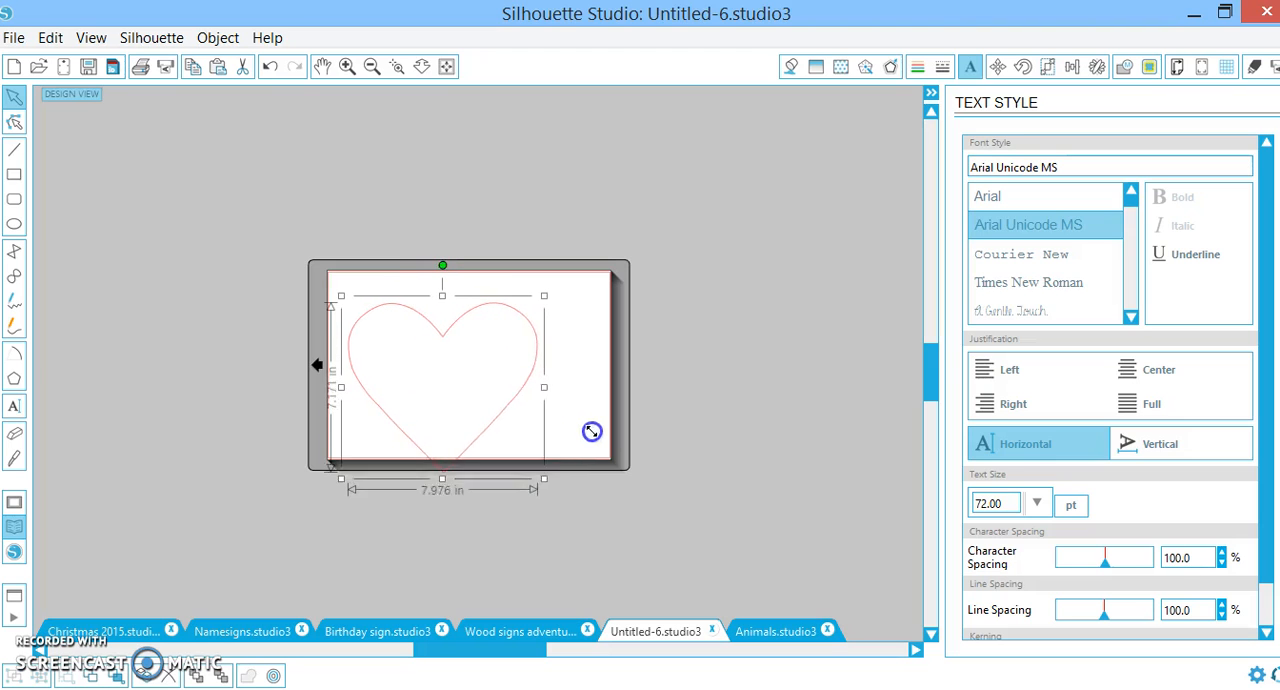
pyautogui.moveTo(434, 349); pyautogui.dragTo(460, 318)
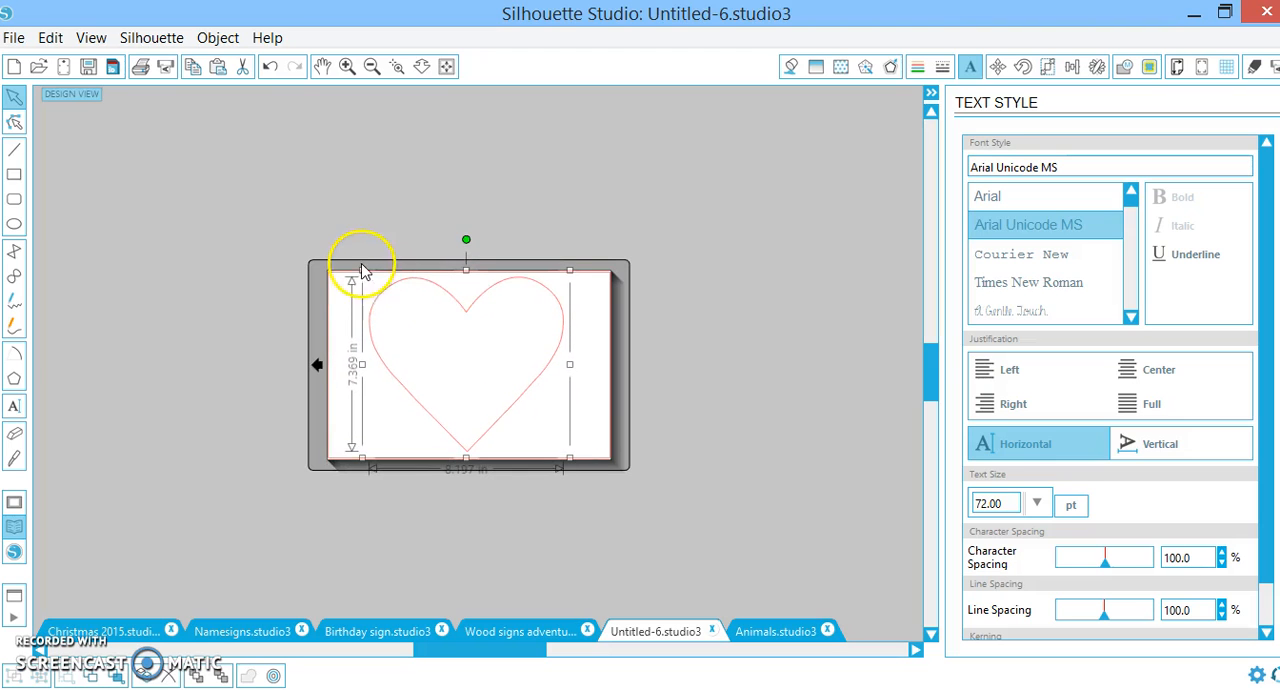
pyautogui.moveTo(362, 272); pyautogui.dragTo(388, 295)
pyautogui.moveTo(455, 318); pyautogui.dragTo(438, 310)
pyautogui.click(345, 67)
pyautogui.click(345, 67)
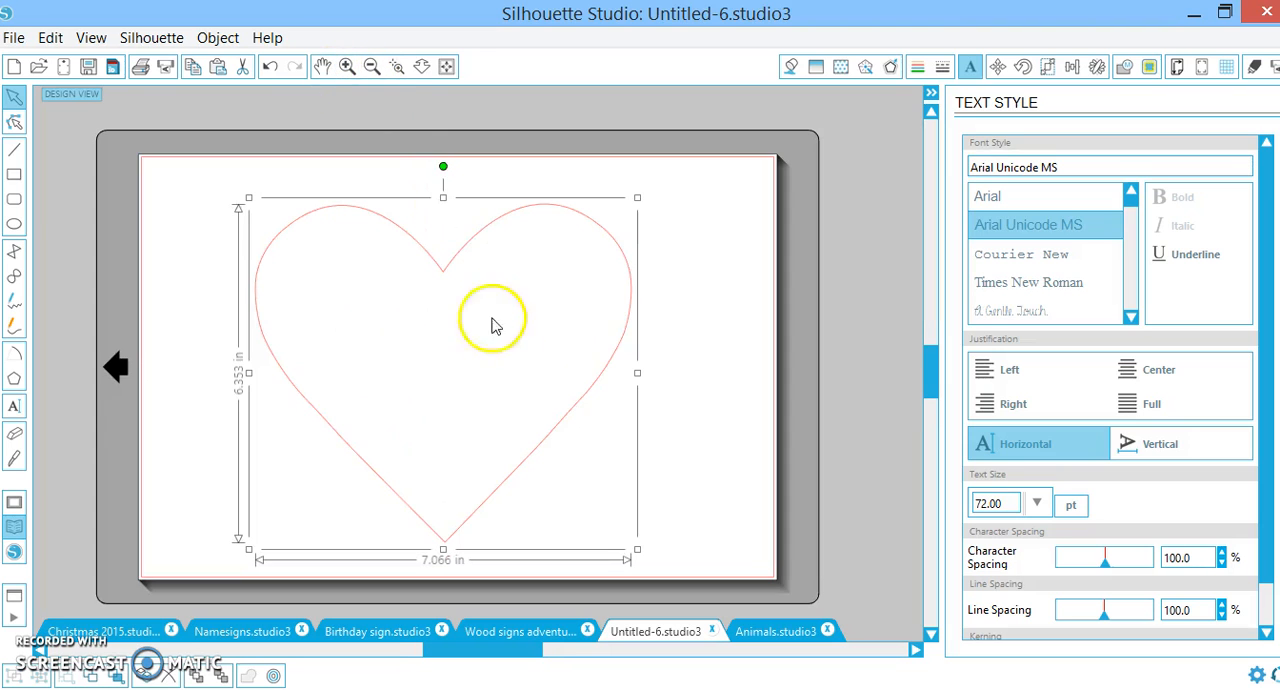
# Add the first child's name as text and attach it to the curve over the heart's left lobe
pyautogui.click(14, 407)
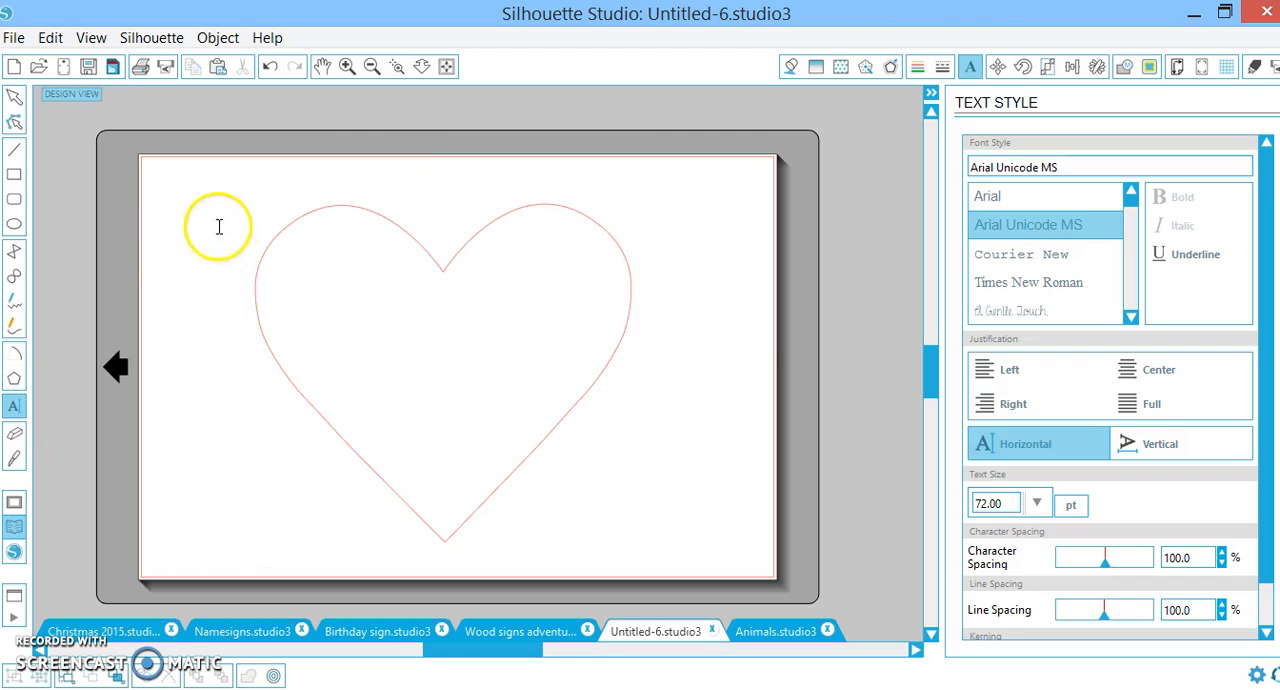
pyautogui.click(271, 222)
pyautogui.write('Isaiah')
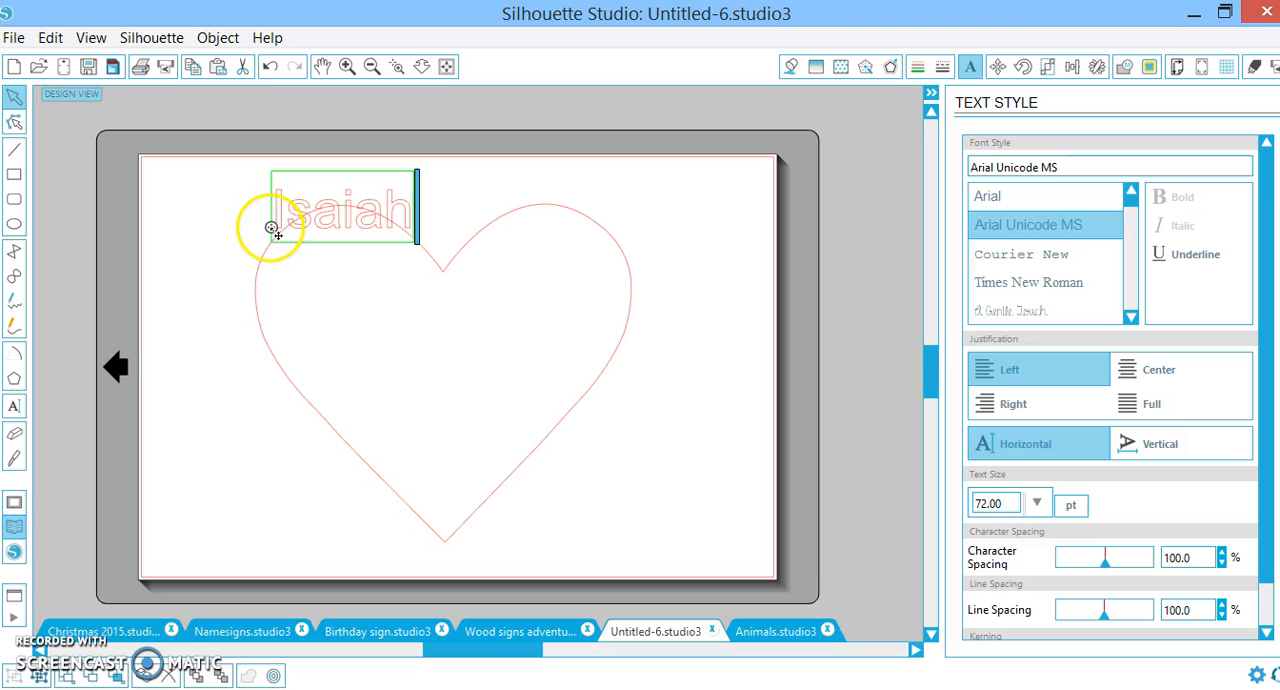
pyautogui.moveTo(271, 228); pyautogui.dragTo(273, 231)
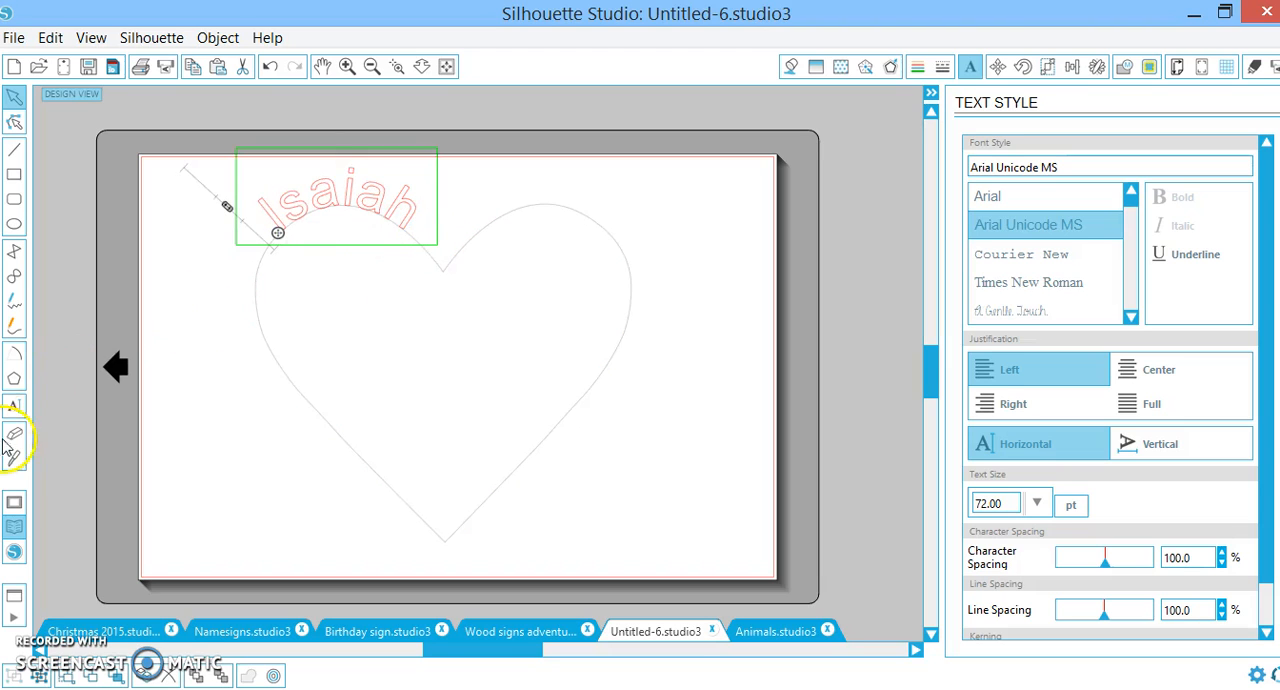
# Add the second name as text and attach it to the inner curve of the heart's right lobe
pyautogui.click(14, 406)
pyautogui.click(477, 229)
pyautogui.write('Ellie')
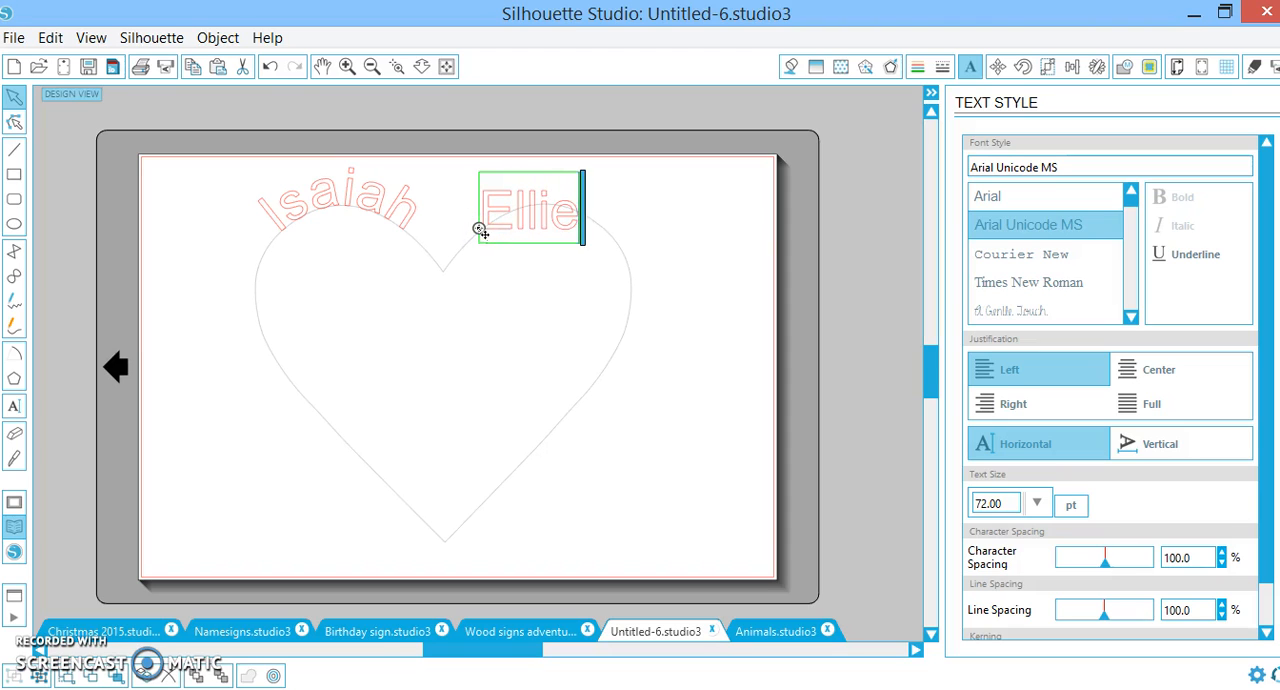
pyautogui.click(478, 226)
pyautogui.click(489, 232)
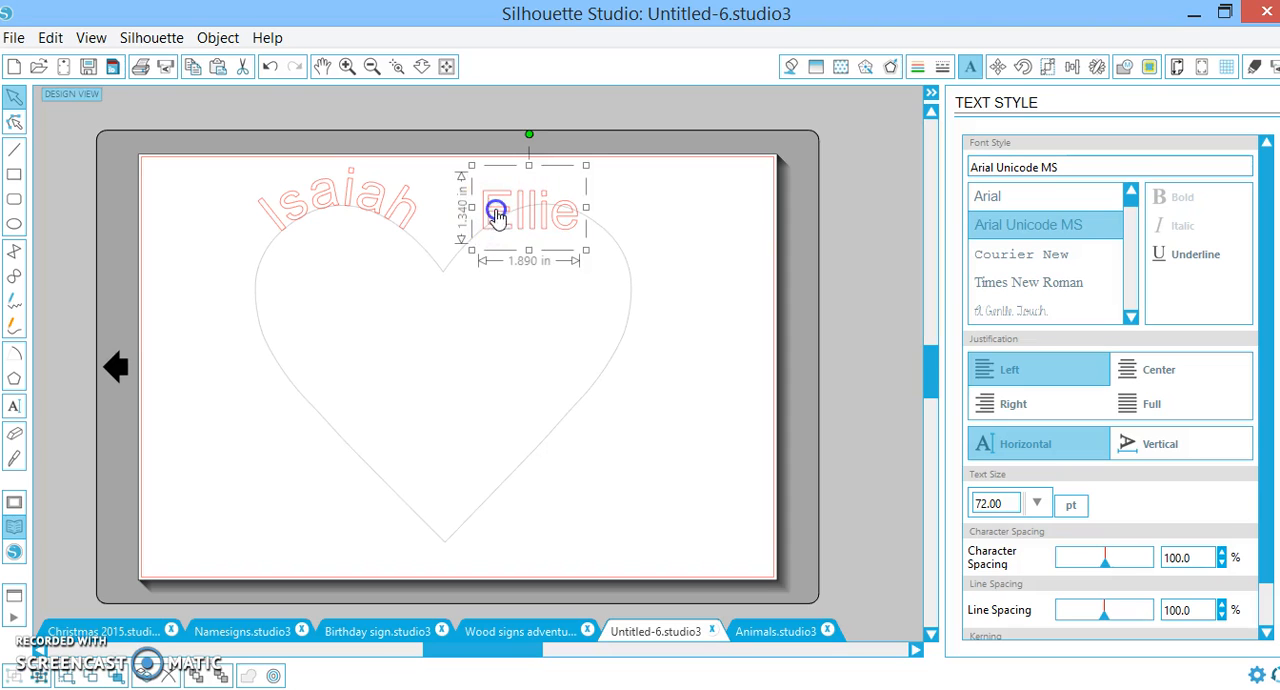
pyautogui.doubleClick(497, 214)
pyautogui.moveTo(479, 228)
pyautogui.mouseDown()
pyautogui.moveTo(448, 250)
pyautogui.moveTo(470, 238)
pyautogui.mouseUp()
# Add the third name as text and wrap it around the outer curve of the heart's right lobe
pyautogui.click(15, 408)
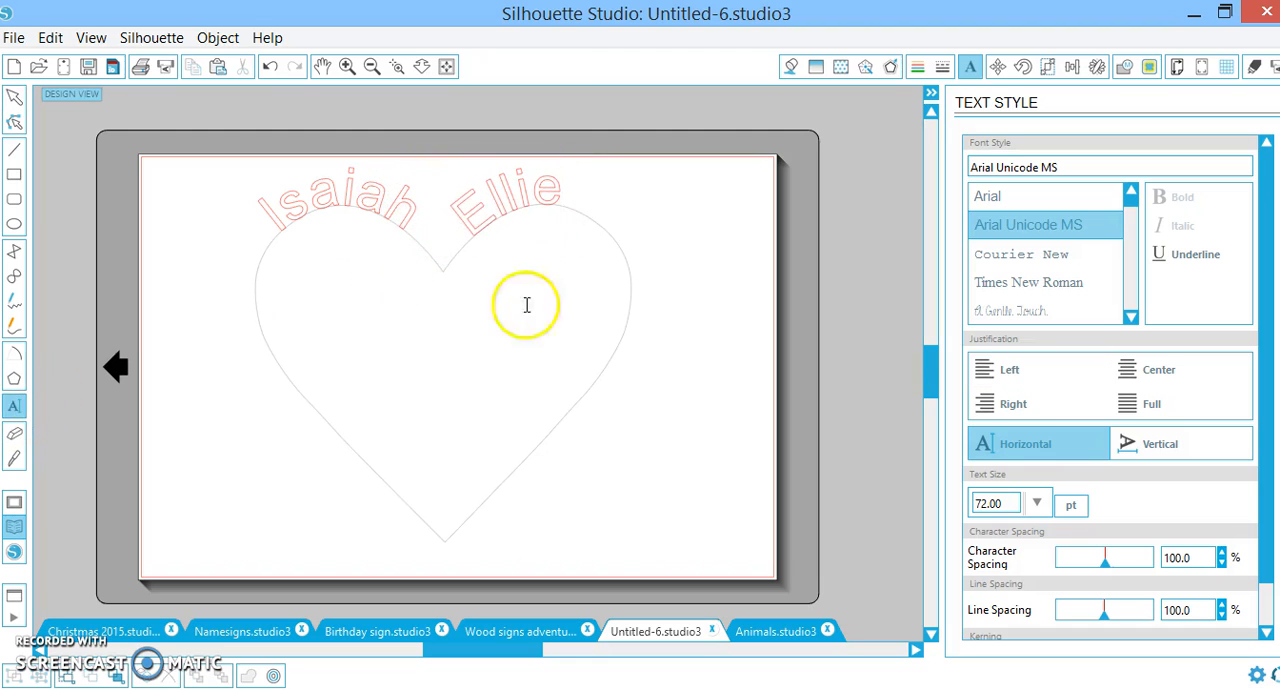
pyautogui.click(603, 224)
pyautogui.write('Ryl')
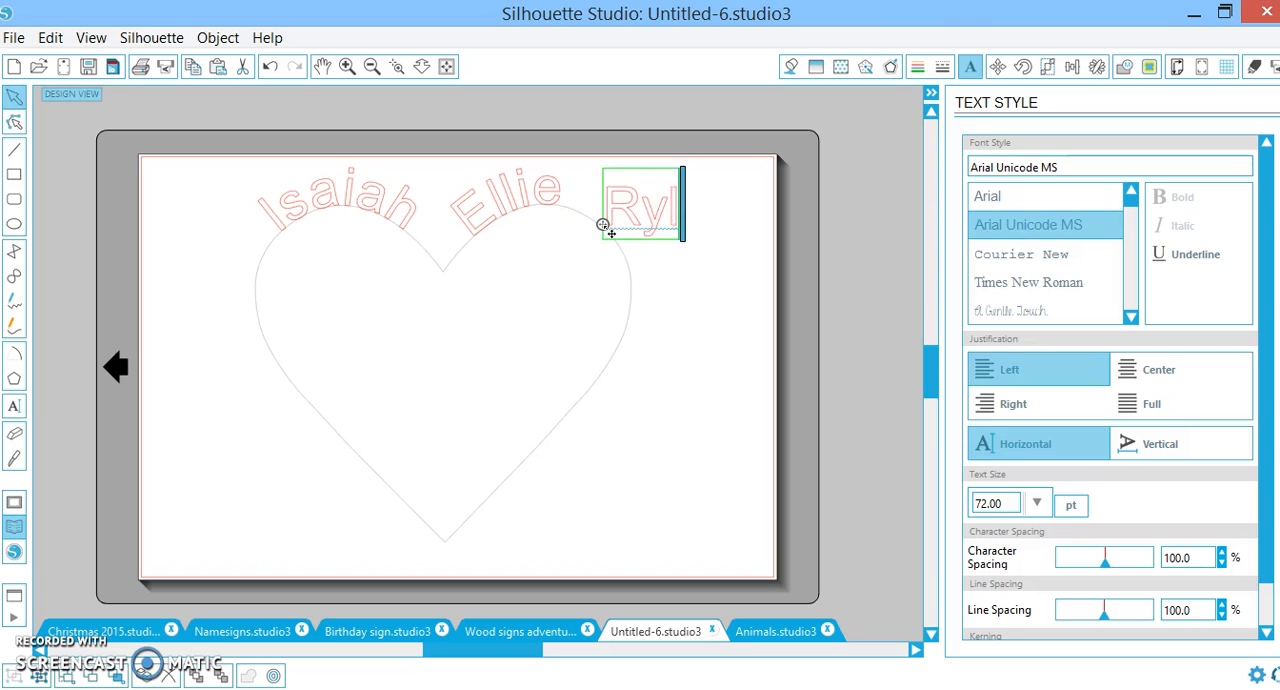
pyautogui.moveTo(603, 224); pyautogui.dragTo(588, 216)
# Add the fourth name as text and attach it to the heart's lower-right edge, running down to the tip
pyautogui.click(15, 405)
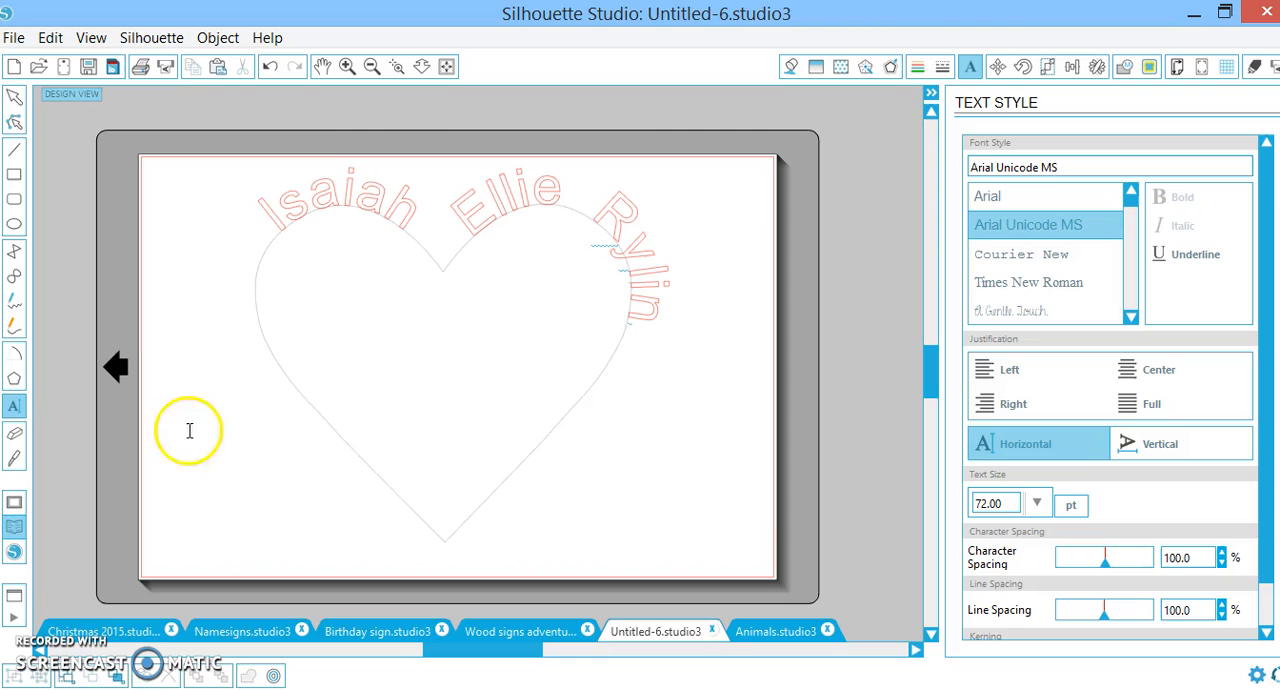
pyautogui.click(609, 384)
pyautogui.write('McKenna')
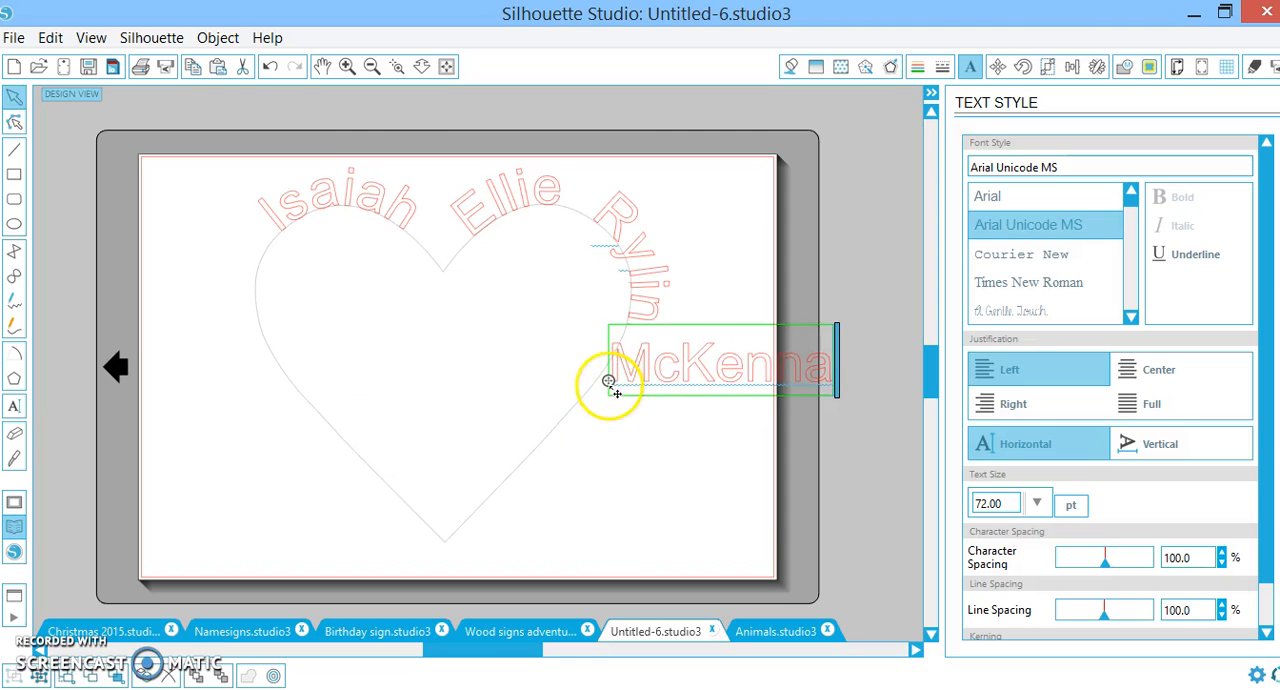
pyautogui.moveTo(609, 383)
pyautogui.mouseDown()
pyautogui.moveTo(600, 369)
pyautogui.moveTo(613, 349)
pyautogui.moveTo(467, 247)
pyautogui.moveTo(580, 257)
pyautogui.moveTo(605, 324)
pyautogui.moveTo(571, 389)
pyautogui.moveTo(458, 501)
pyautogui.moveTo(494, 503)
pyautogui.moveTo(514, 526)
pyautogui.moveTo(546, 517)
pyautogui.moveTo(540, 453)
pyautogui.moveTo(611, 357)
pyautogui.moveTo(607, 369)
pyautogui.mouseUp()
# Add the fifth name as text and attach it to the heart's lower-left edge, starting at the tip
pyautogui.click(15, 407)
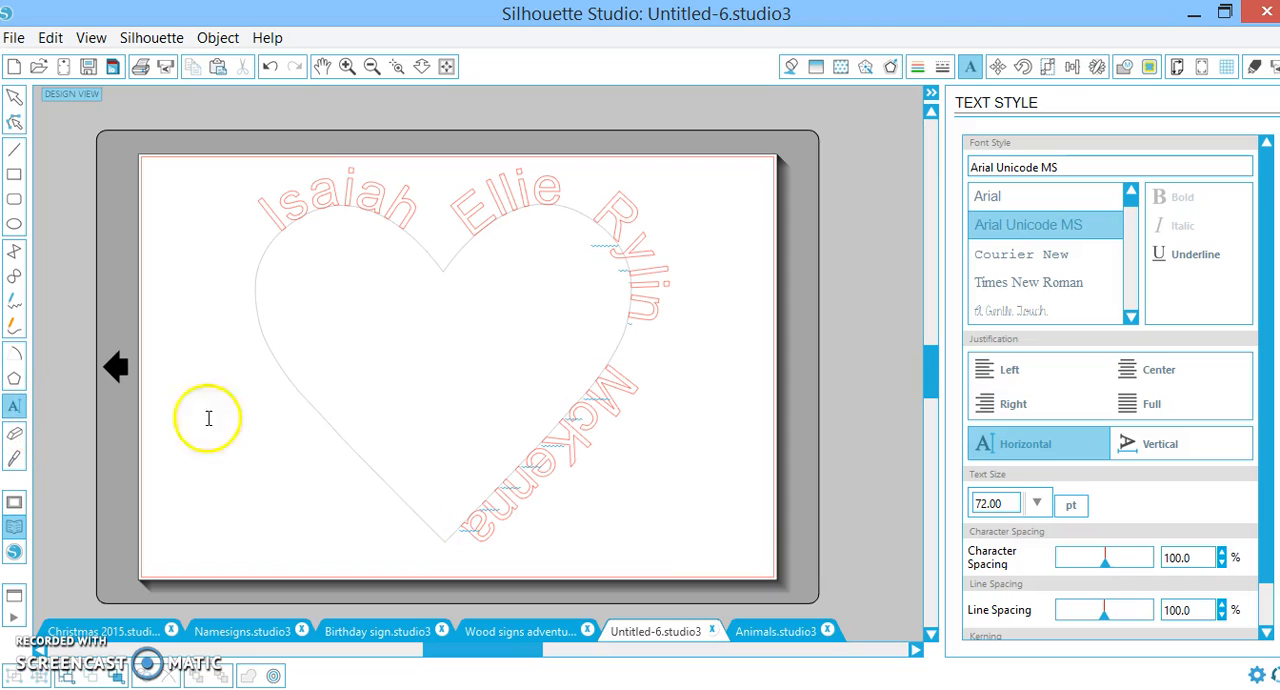
pyautogui.click(286, 402)
pyautogui.write('Micaiah')
pyautogui.moveTo(285, 400); pyautogui.dragTo(440, 537)
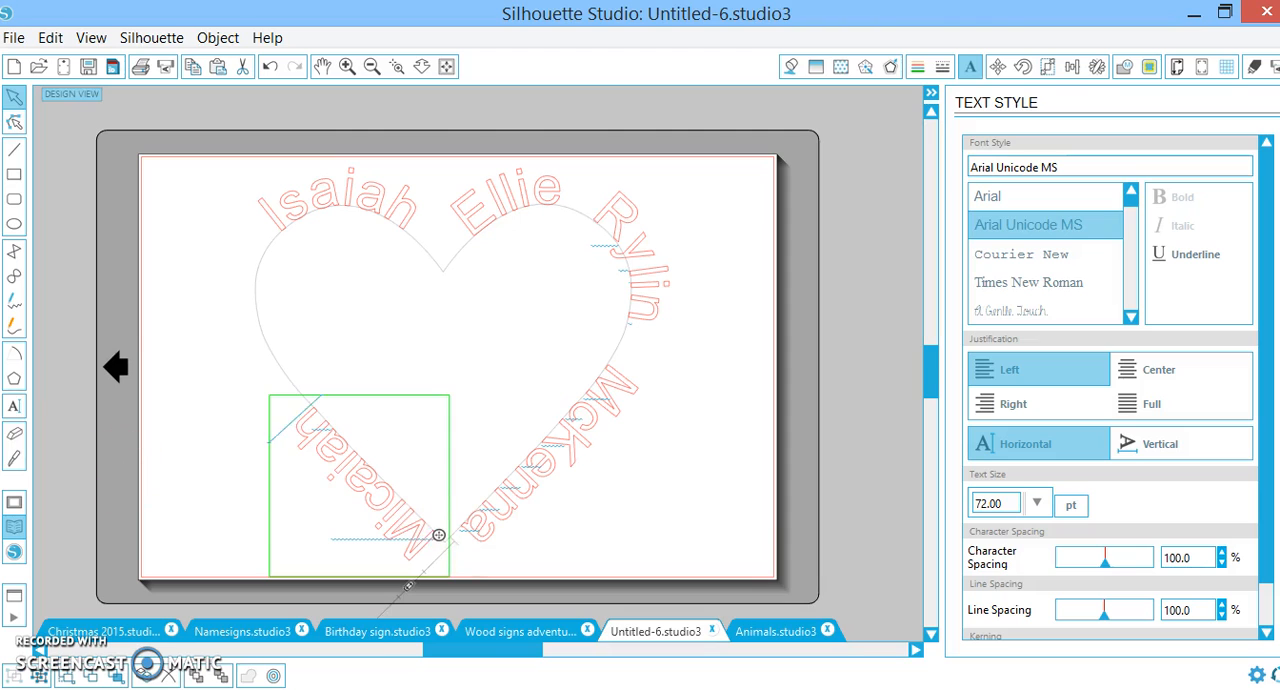
# Add the sixth name as text and attach it to the heart's left side, above the lower-left name
pyautogui.click(14, 405)
pyautogui.click(252, 343)
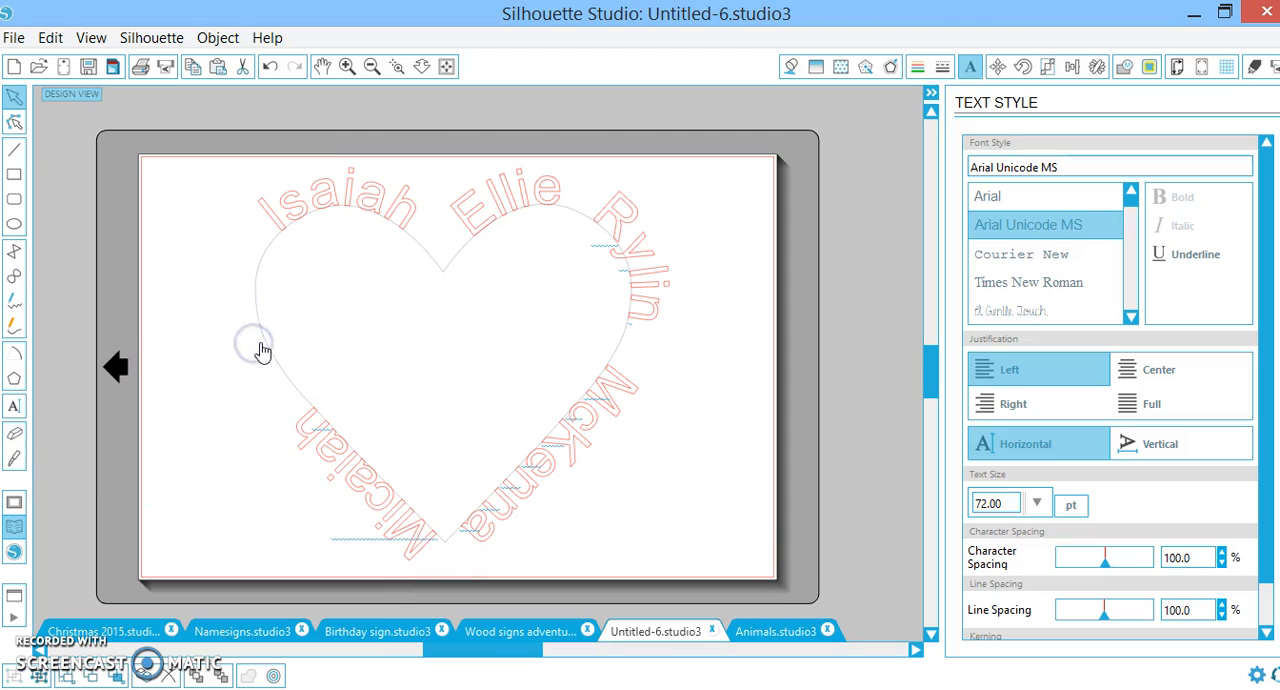
pyautogui.write('Keslee')
pyautogui.press('BackSpace')
pyautogui.press('BackSpace')
pyautogui.write('ey')
pyautogui.press('BackSpace')
pyautogui.press('BackSpace')
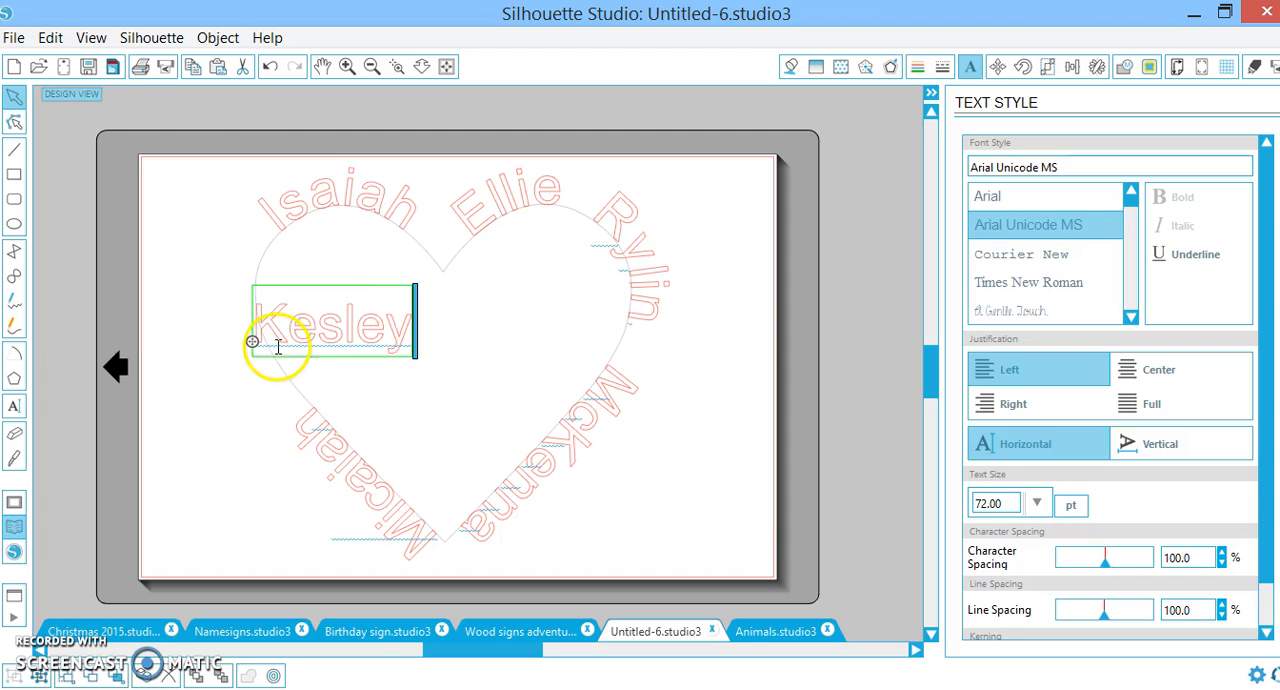
pyautogui.moveTo(255, 343); pyautogui.dragTo(298, 400)
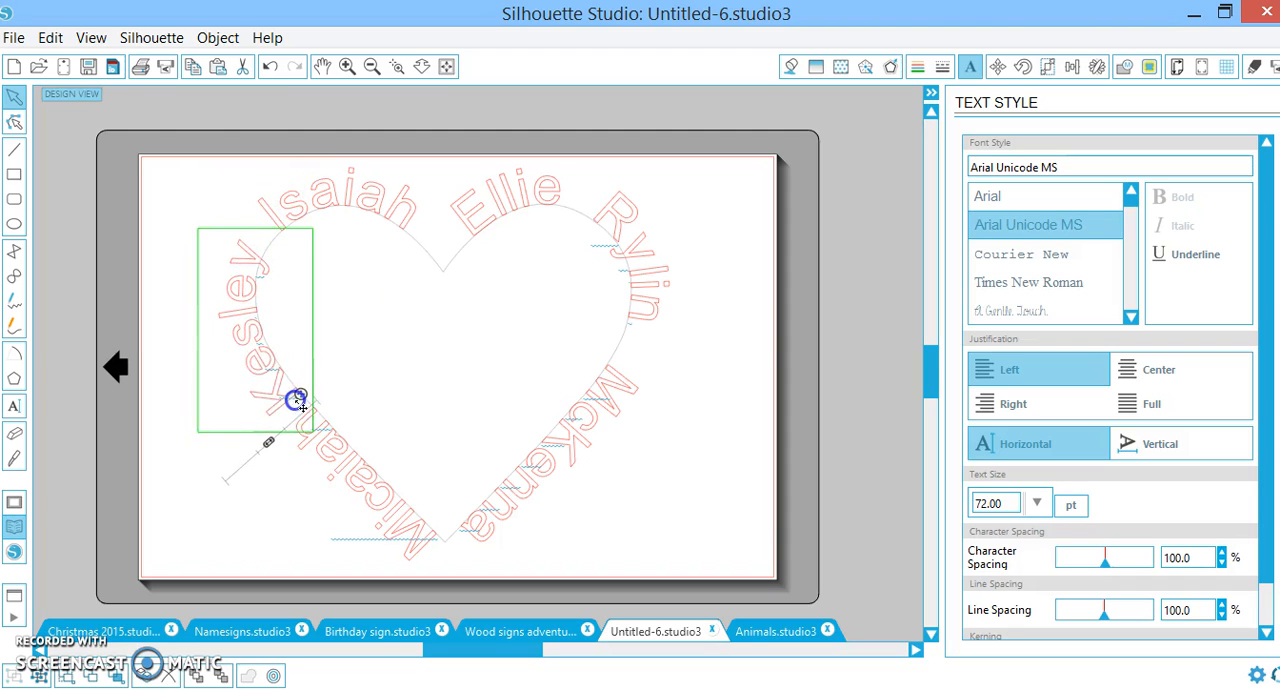
# Select all the names around the heart and change their font to Smoothie Shoppe
pyautogui.click(403, 511)
pyautogui.moveTo(653, 529); pyautogui.dragTo(168, 106)
pyautogui.doubleClick(1085, 163)
pyautogui.write('smoothie Shoppe')
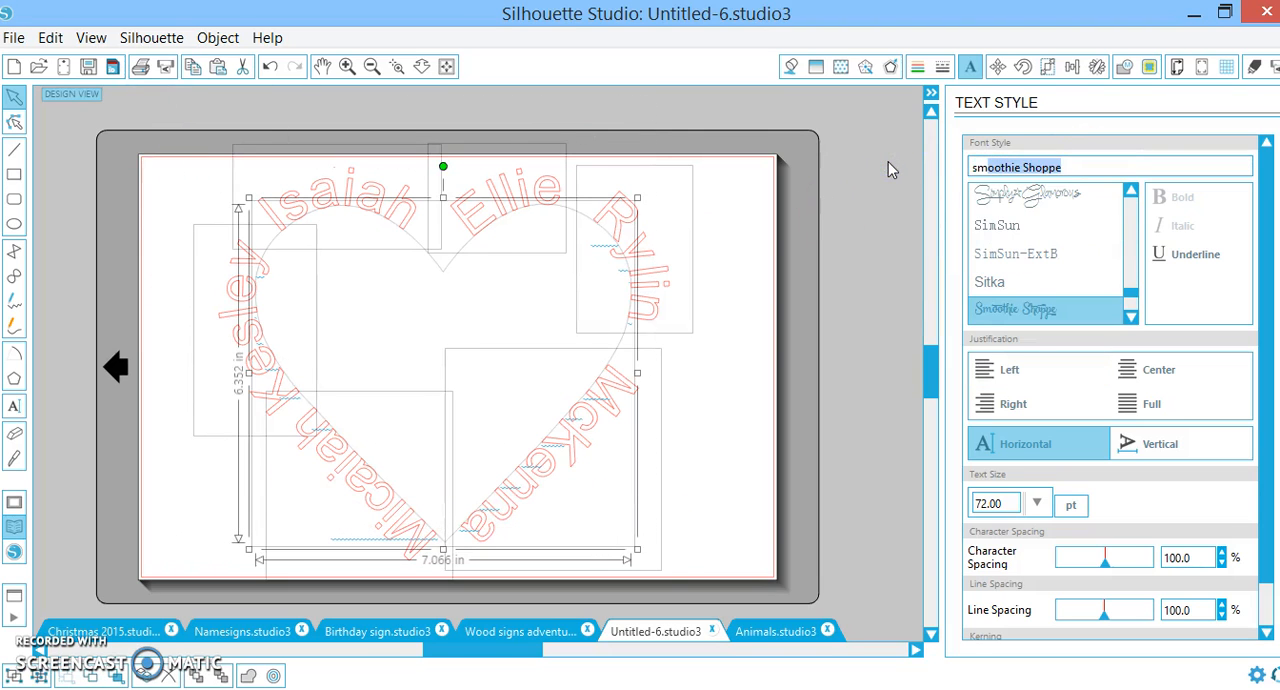
pyautogui.click(1093, 313)
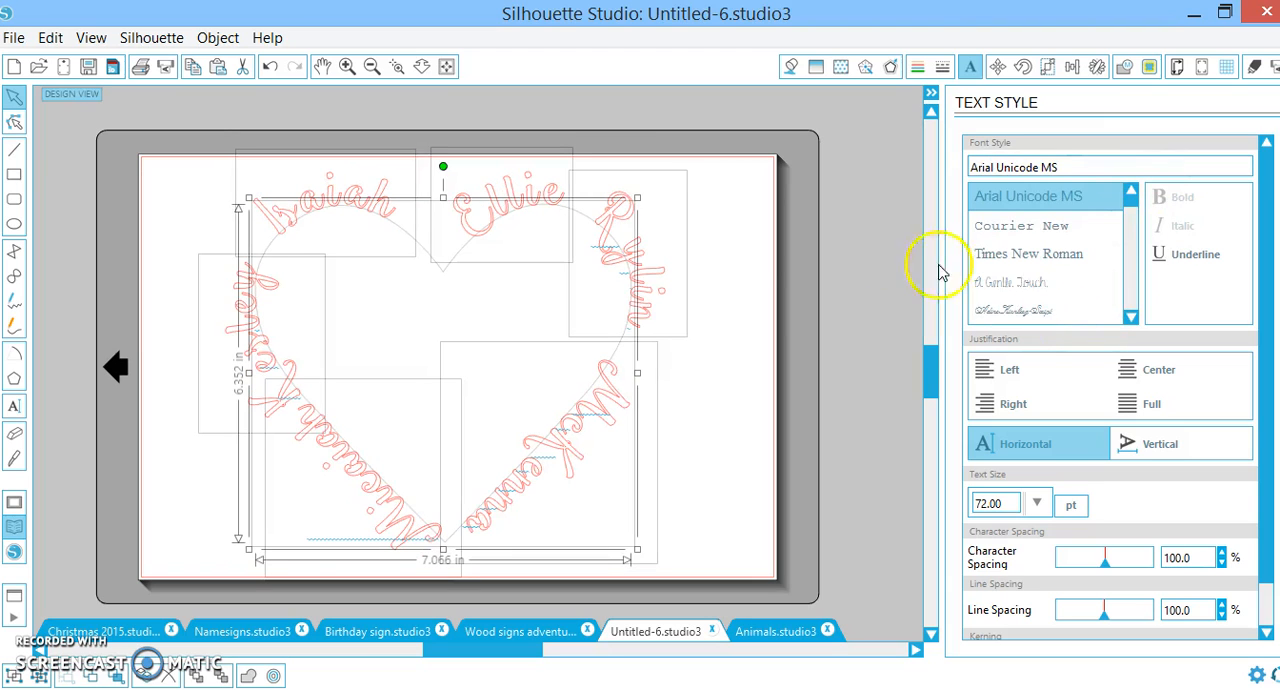
pyautogui.click(712, 466)
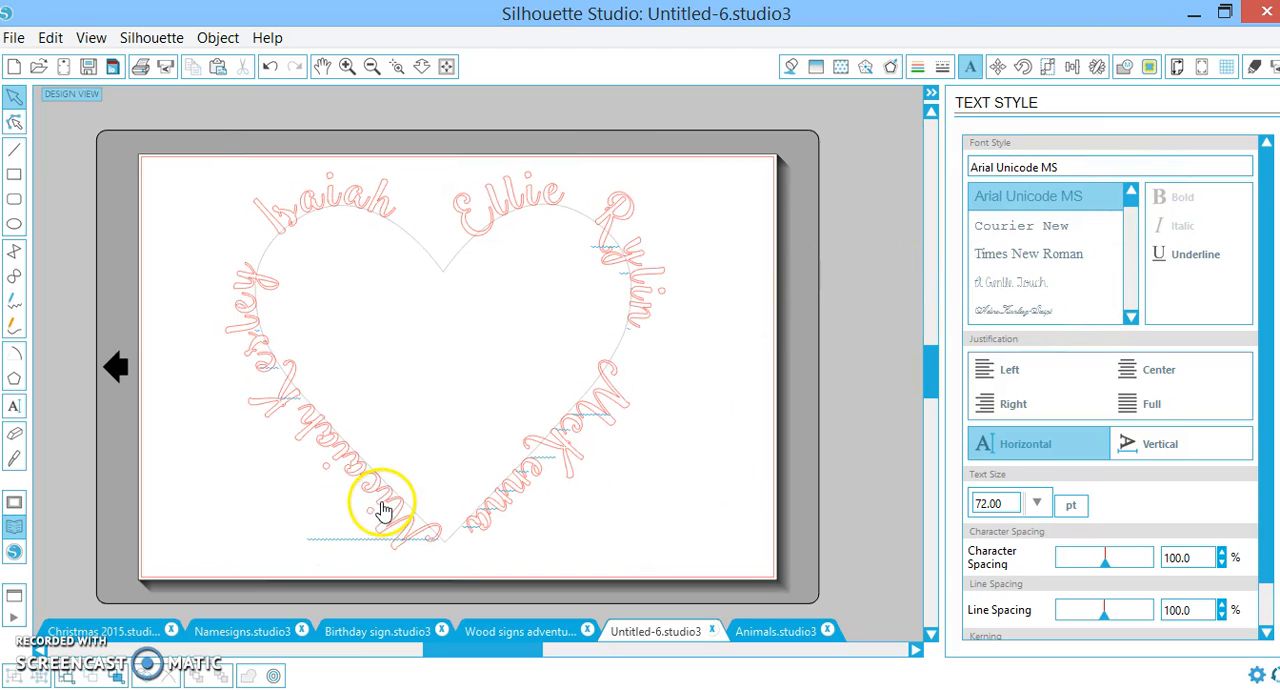
# Slide the lower-left name along the path so that it starts at the heart's bottom tip
pyautogui.click(383, 510)
pyautogui.click(270, 368)
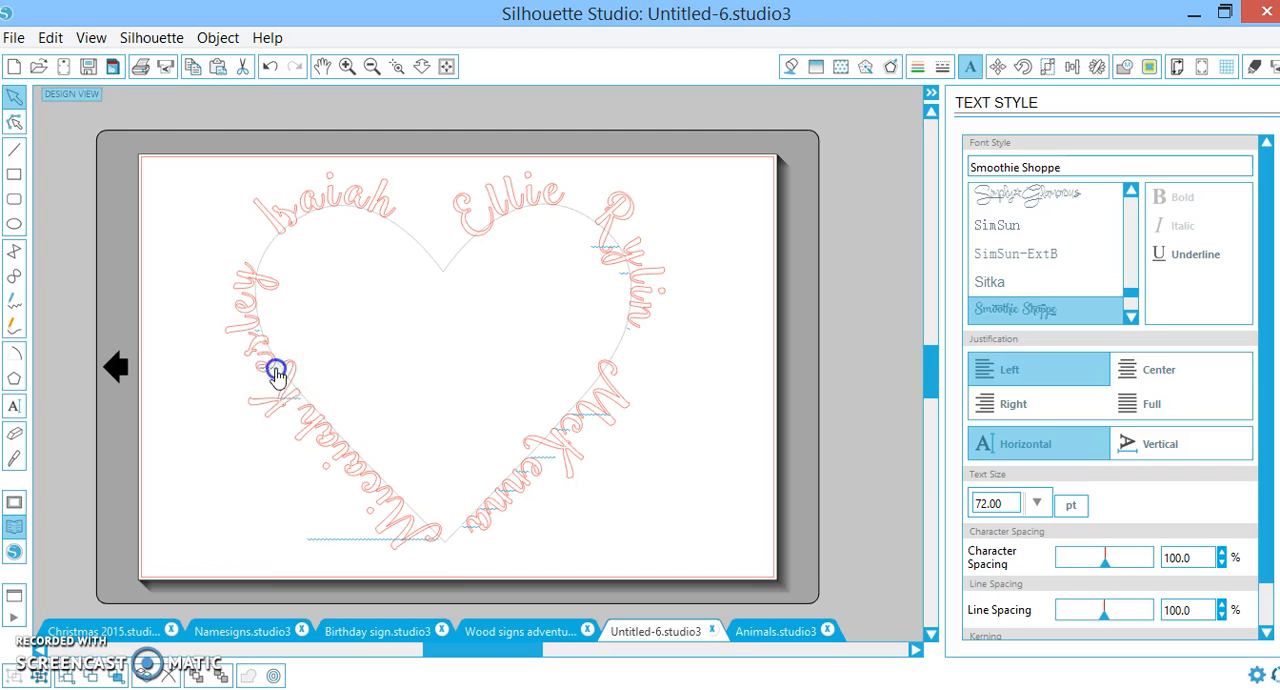
pyautogui.click(378, 498)
pyautogui.doubleClick(383, 503)
pyautogui.moveTo(440, 540); pyautogui.dragTo(447, 547)
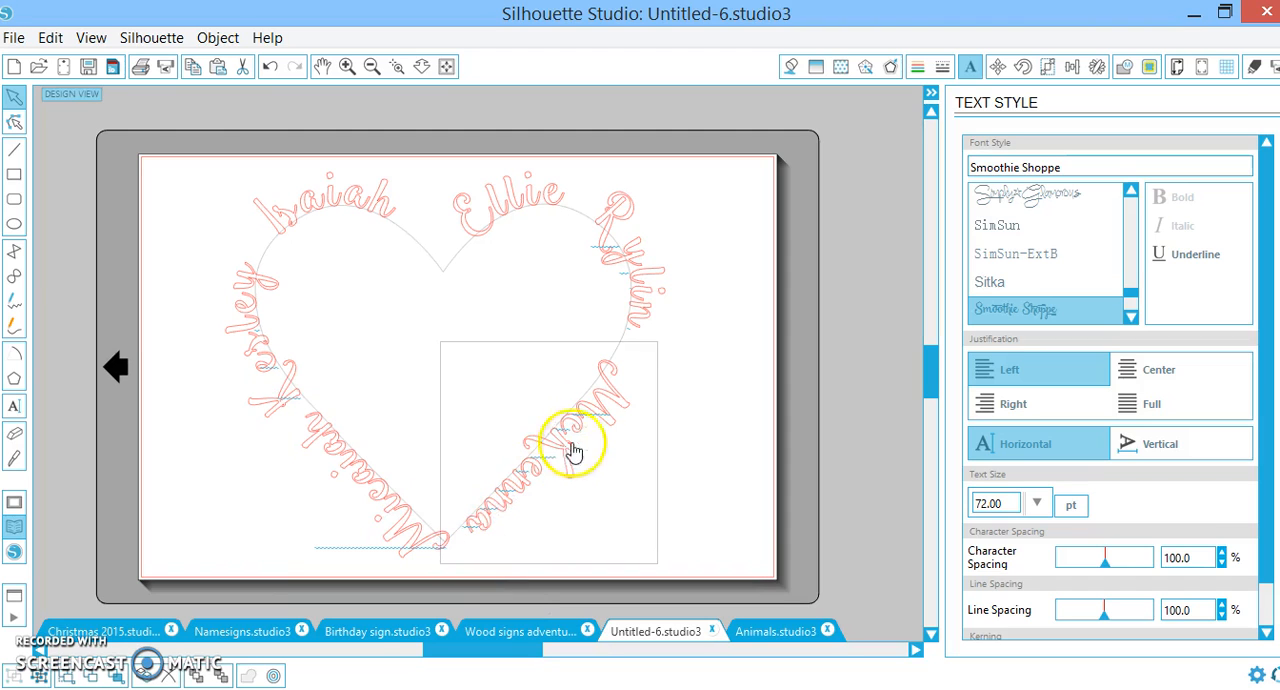
# Set the character spacing of the name on the heart's left side to 77.4% and slide it up the path
pyautogui.click(637, 265)
pyautogui.click(268, 378)
pyautogui.click(272, 368)
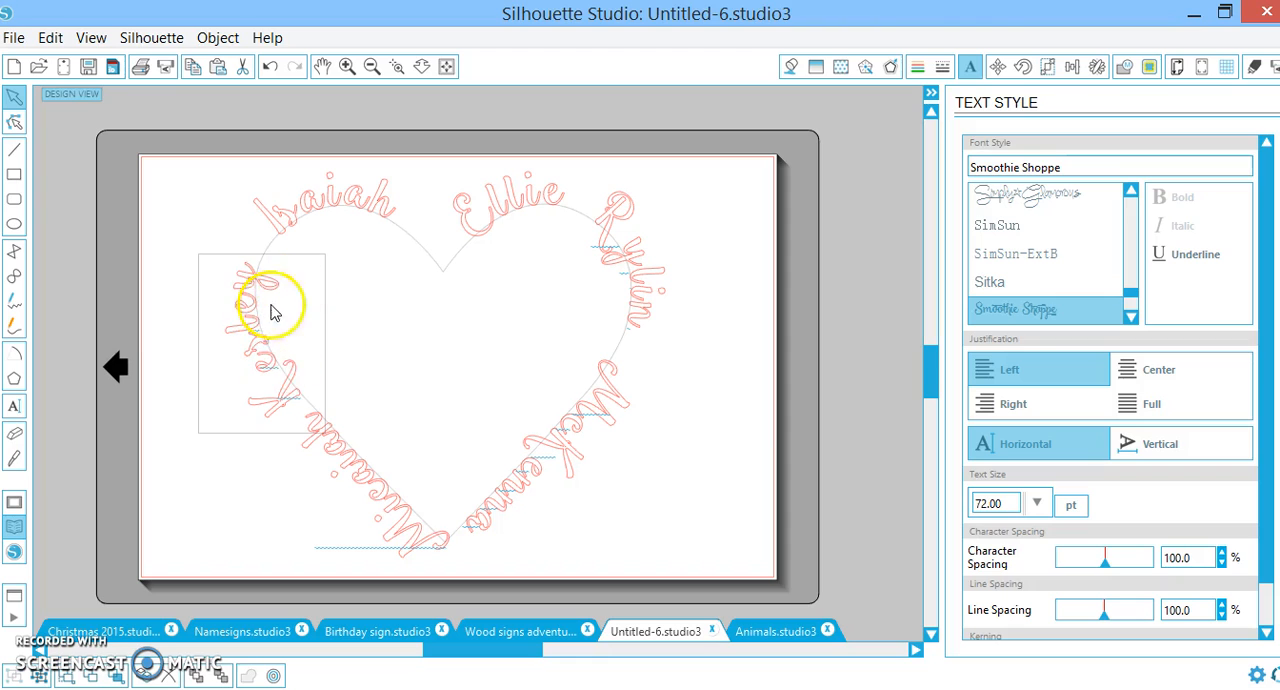
pyautogui.moveTo(1105, 568); pyautogui.dragTo(1096, 566)
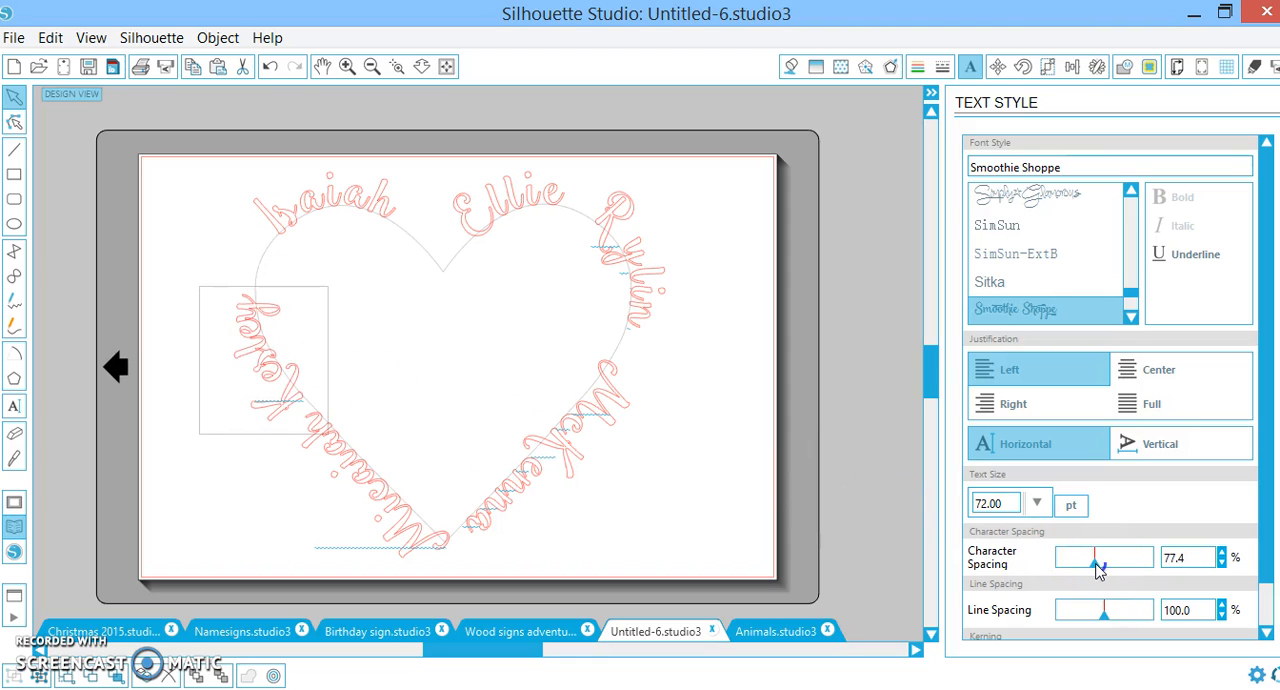
pyautogui.click(268, 375)
pyautogui.click(290, 378)
pyautogui.moveTo(302, 397); pyautogui.dragTo(292, 369)
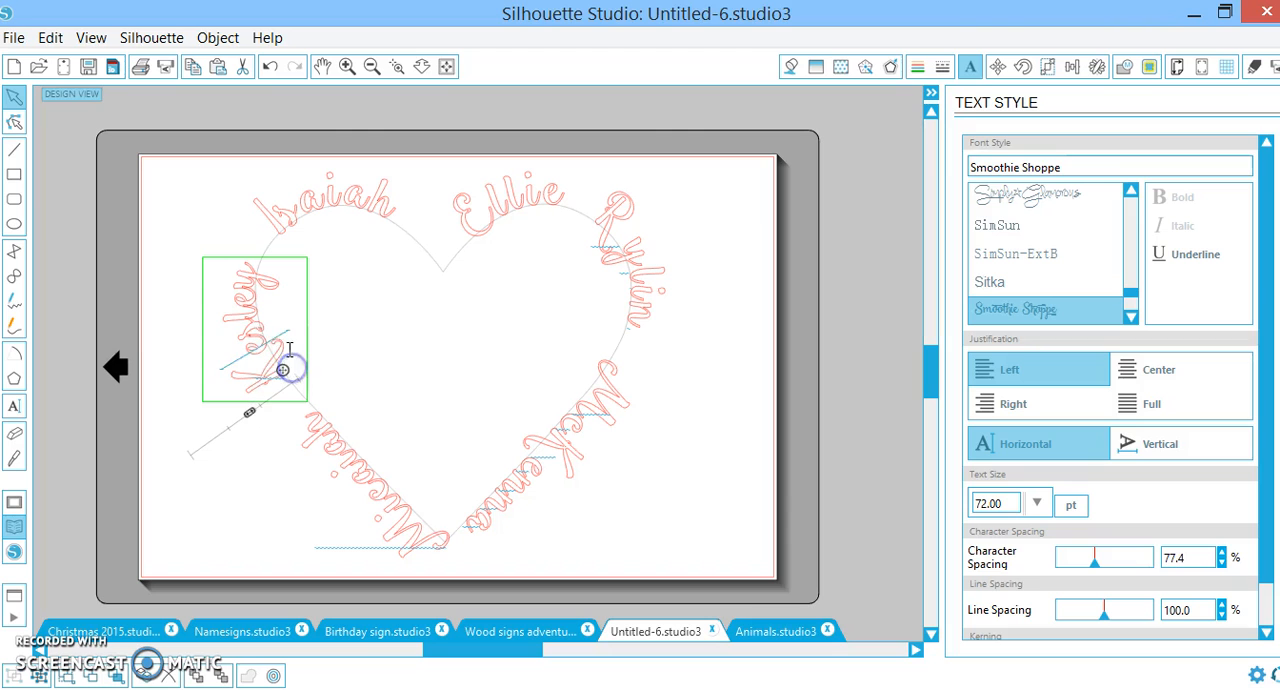
# Ungroup the name on the heart's left side into separate letter shapes
pyautogui.click(396, 66)
pyautogui.click(244, 316)
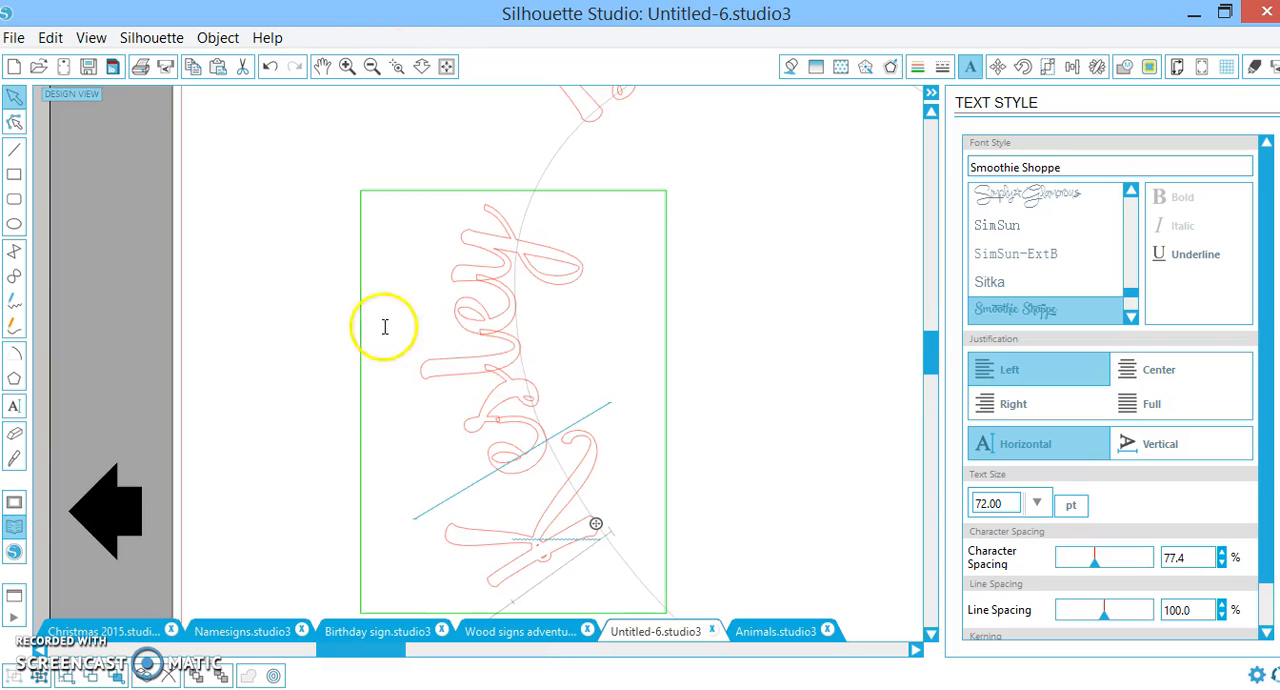
pyautogui.click(450, 346)
pyautogui.click(486, 363)
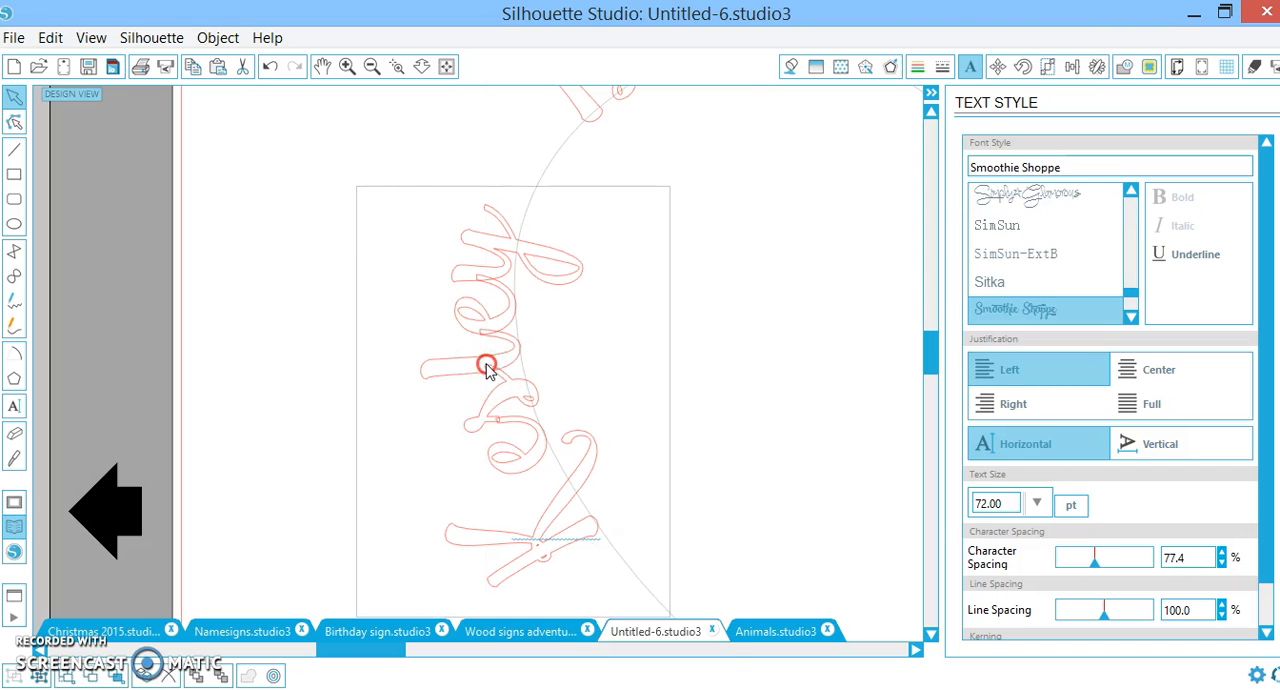
pyautogui.rightClick(486, 369)
pyautogui.click(548, 521)
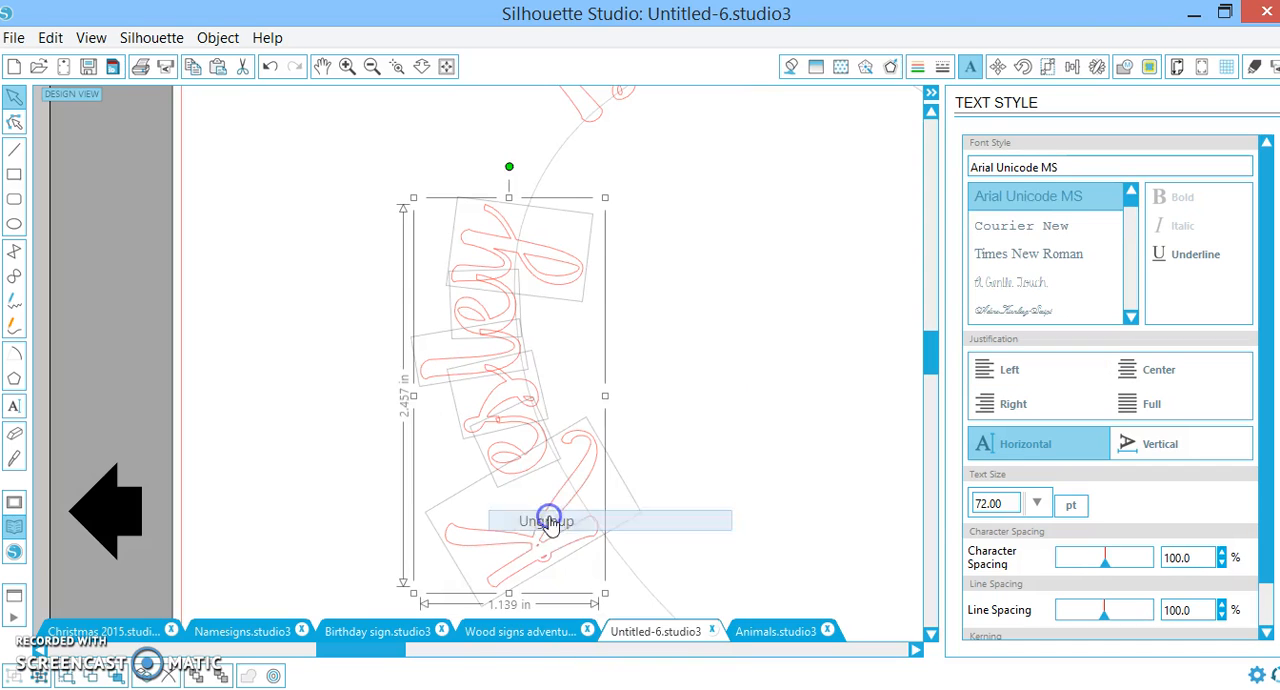
# Weld the overlapping letters of the ungrouped name and group the resulting shapes
pyautogui.click(246, 677)
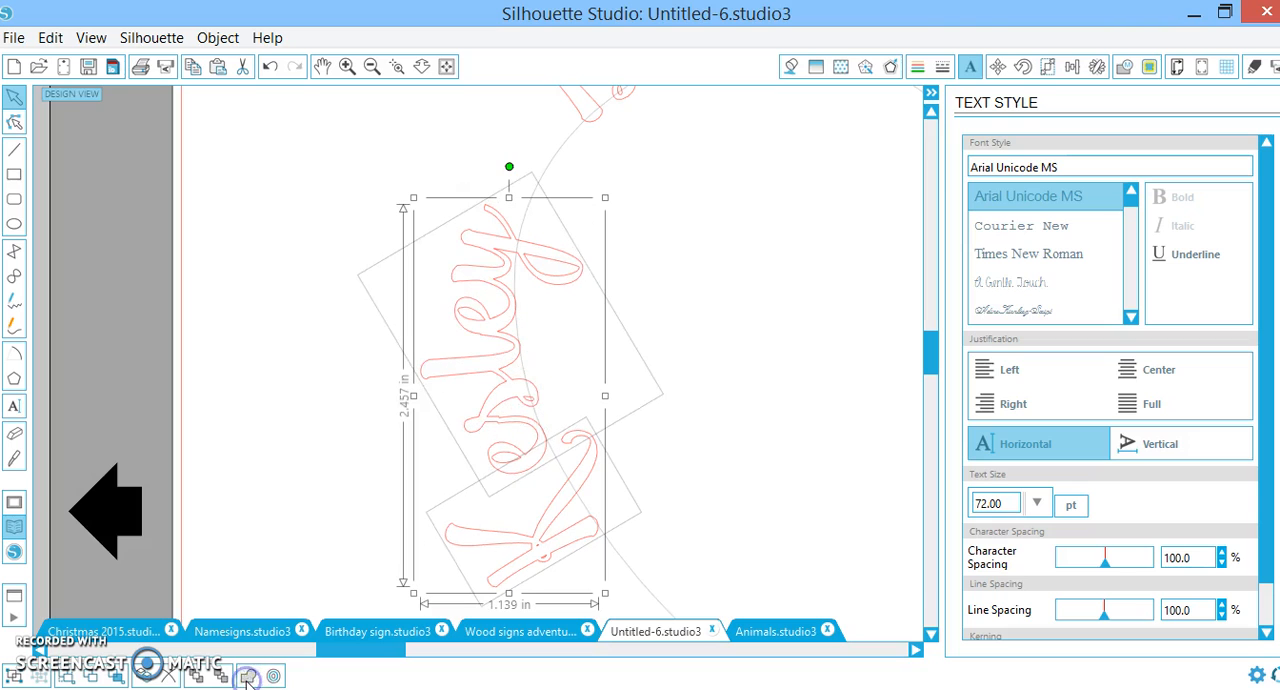
pyautogui.rightClick(499, 472)
pyautogui.click(575, 569)
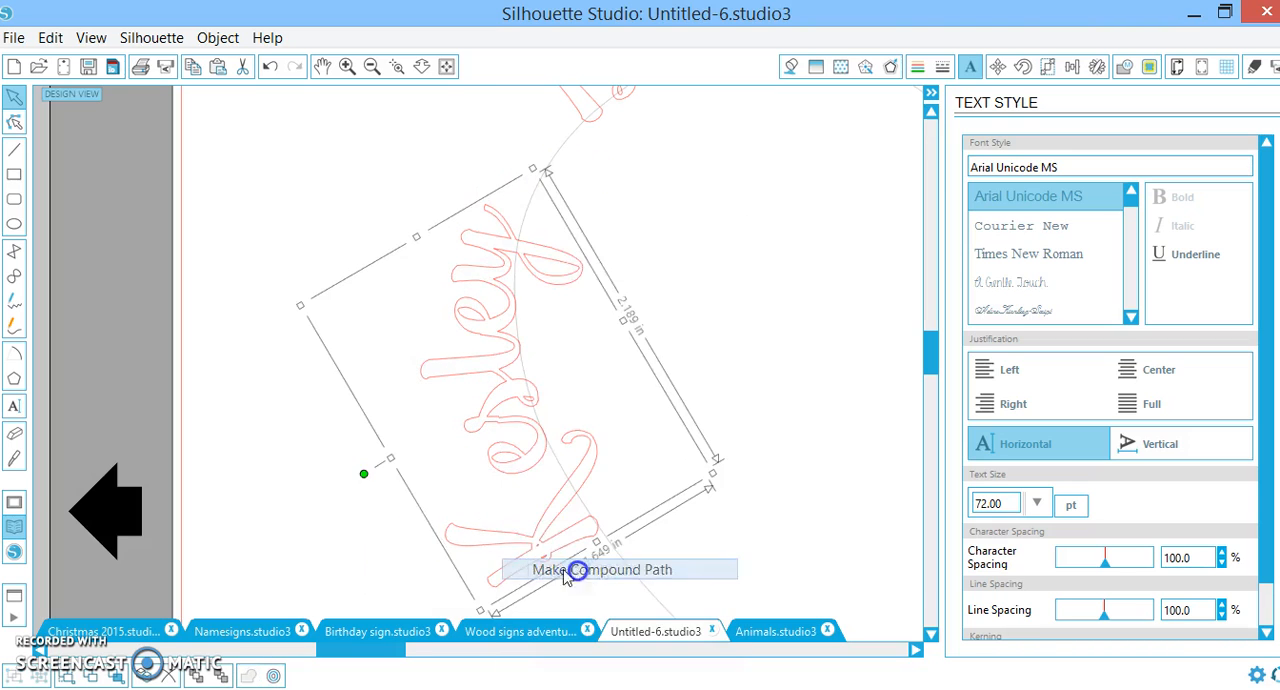
# Set the character spacing of the name on the heart's lower-left edge to 93.9%
pyautogui.click(375, 66)
pyautogui.click(375, 66)
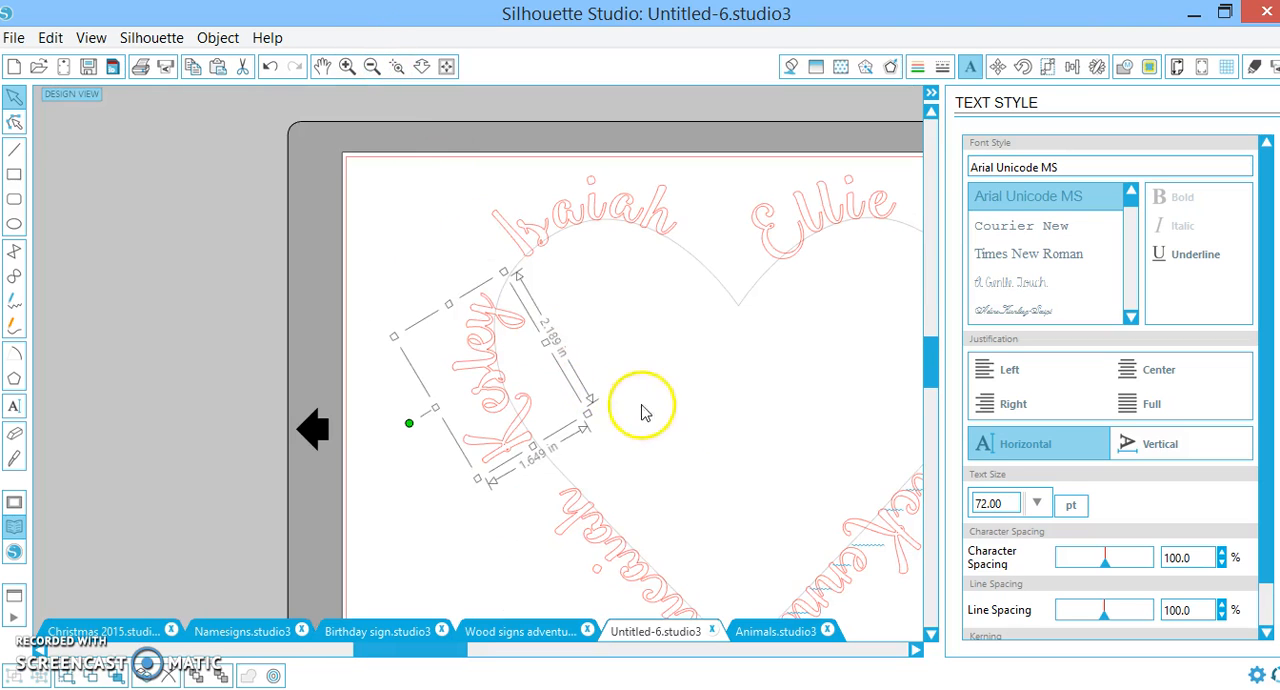
pyautogui.scroll(-3, 694, 458)
pyautogui.scroll(-1, 617, 487)
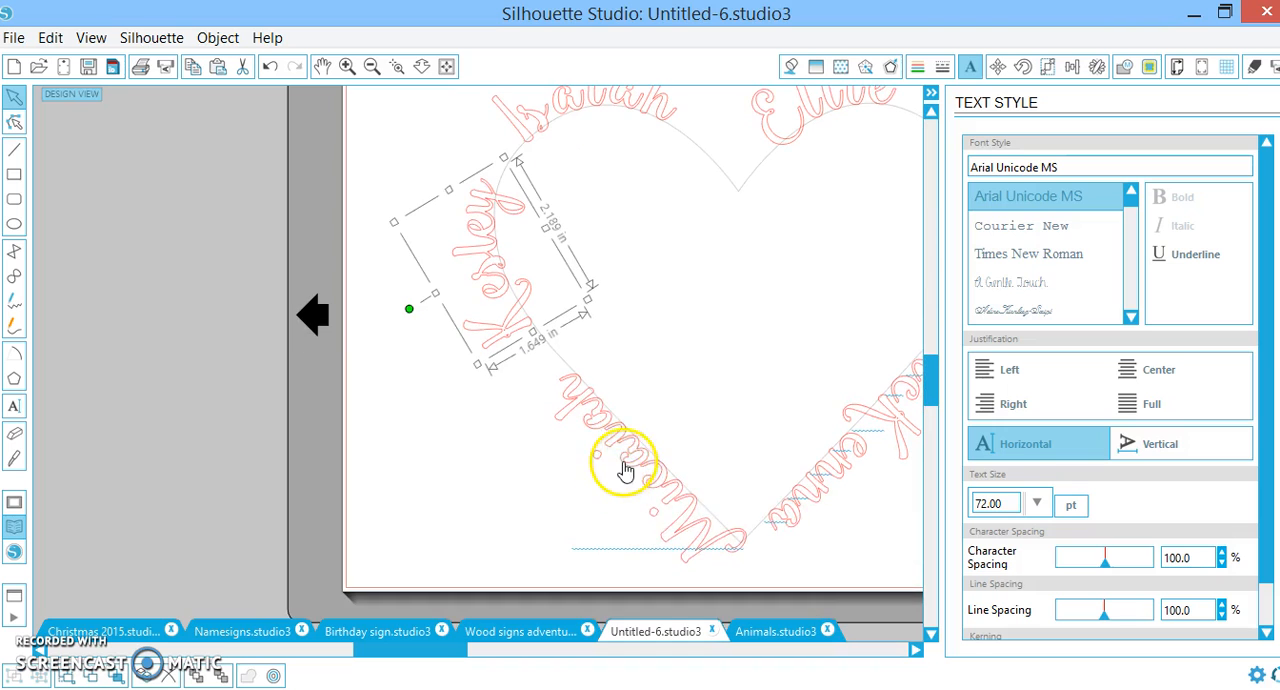
pyautogui.moveTo(460, 650); pyautogui.dragTo(522, 650)
pyautogui.click(403, 472)
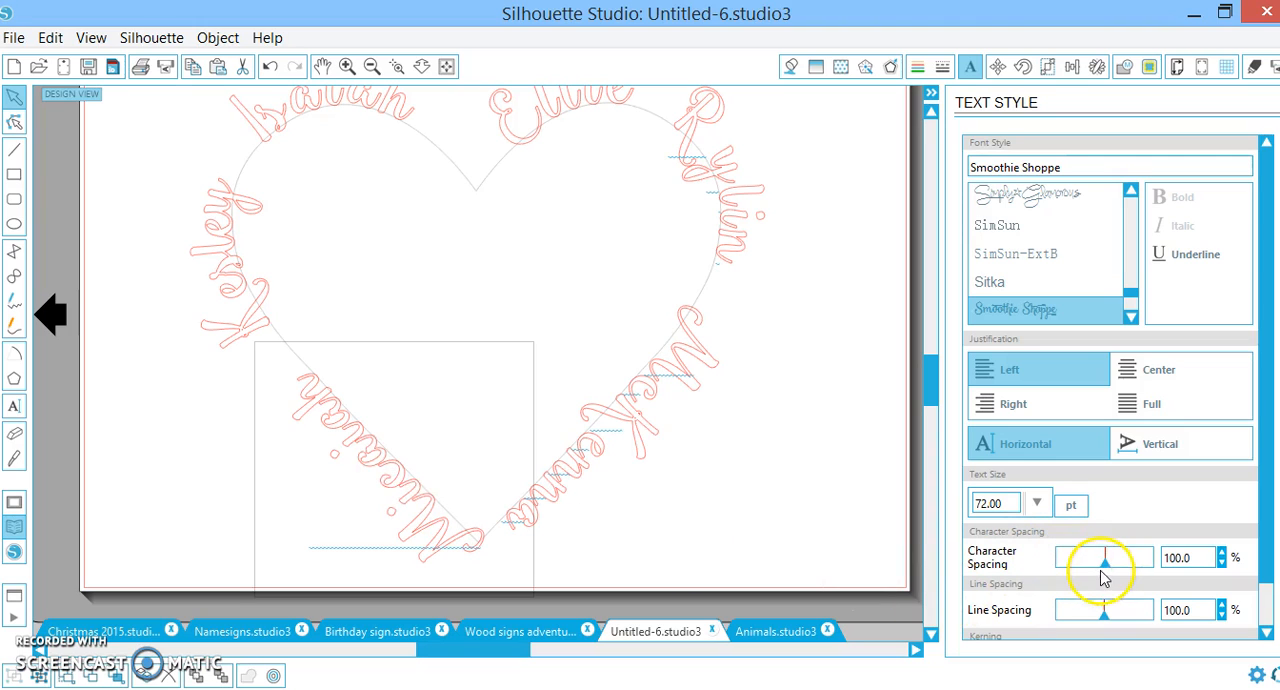
pyautogui.moveTo(1106, 566); pyautogui.dragTo(1108, 566)
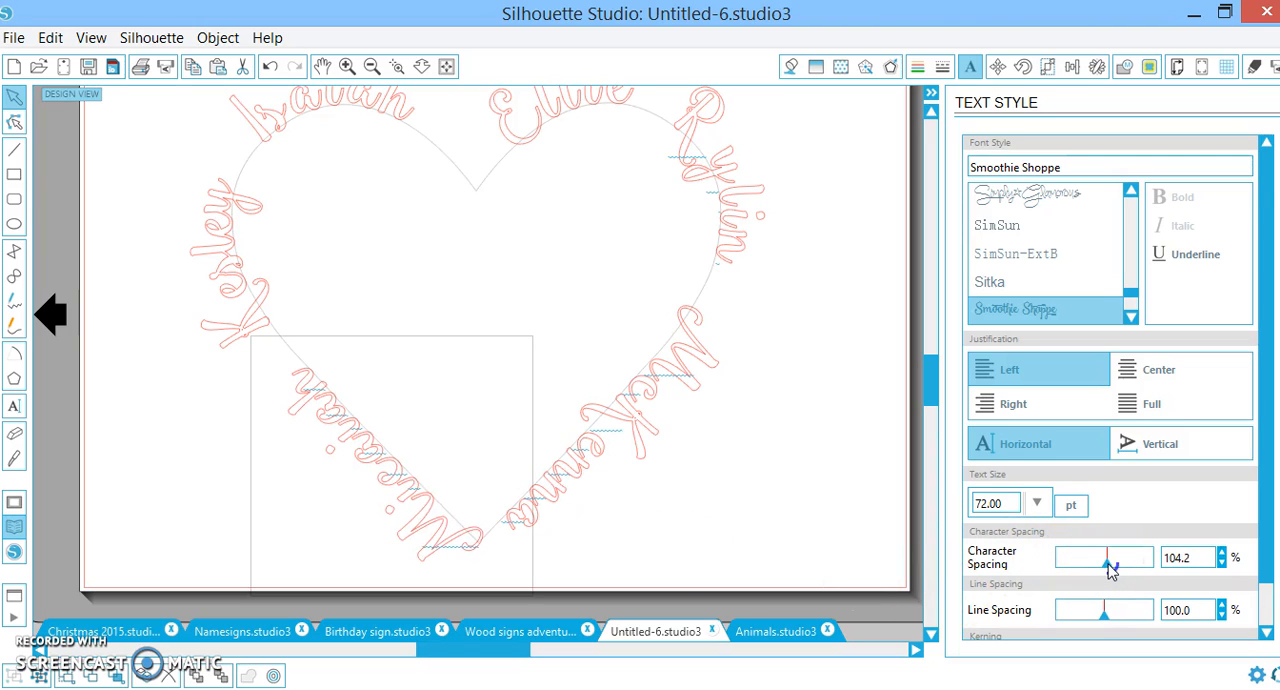
pyautogui.moveTo(1110, 568); pyautogui.dragTo(1104, 566)
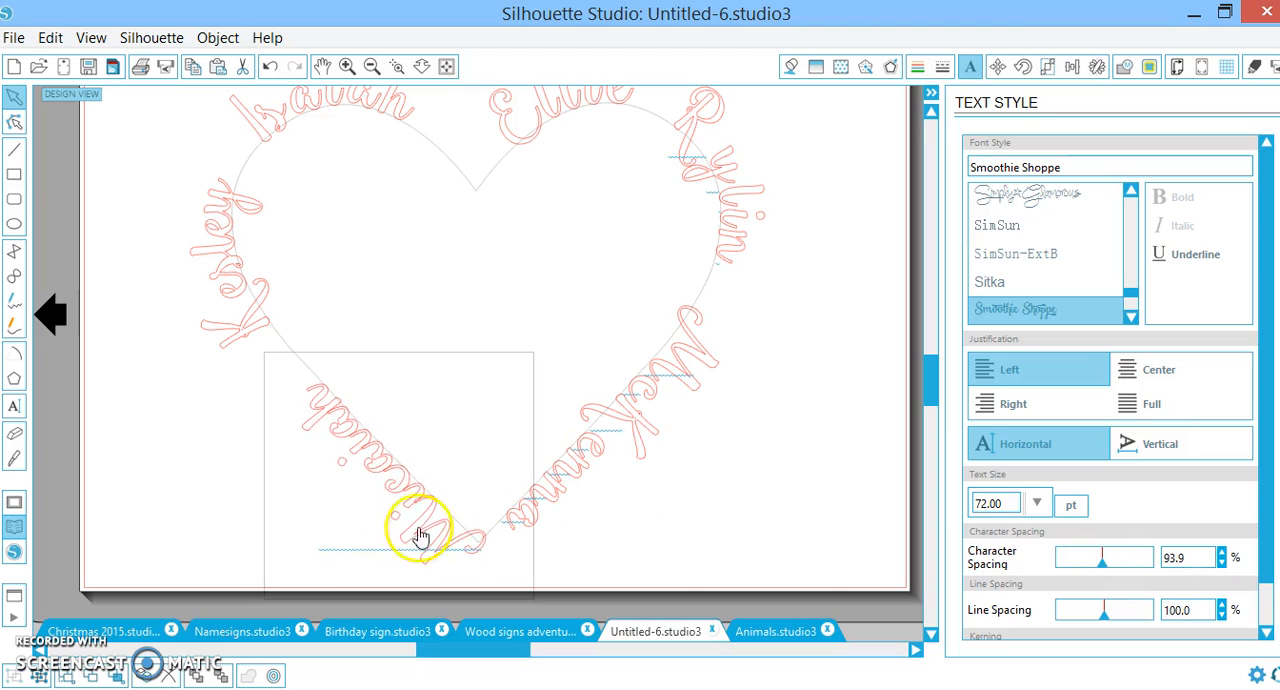
# Ungroup the name on the heart's lower-left edge, weld its overlapping letters and make the result a compound path
pyautogui.rightClick(378, 478)
pyautogui.click(452, 520)
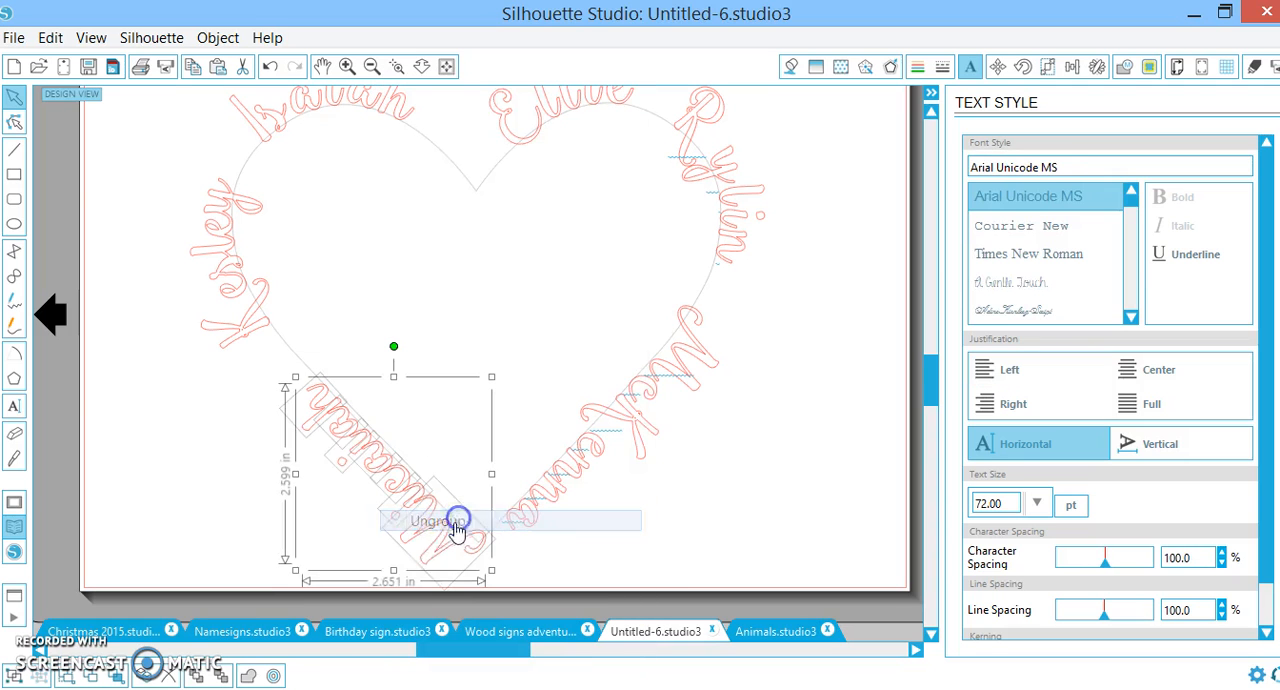
pyautogui.click(248, 677)
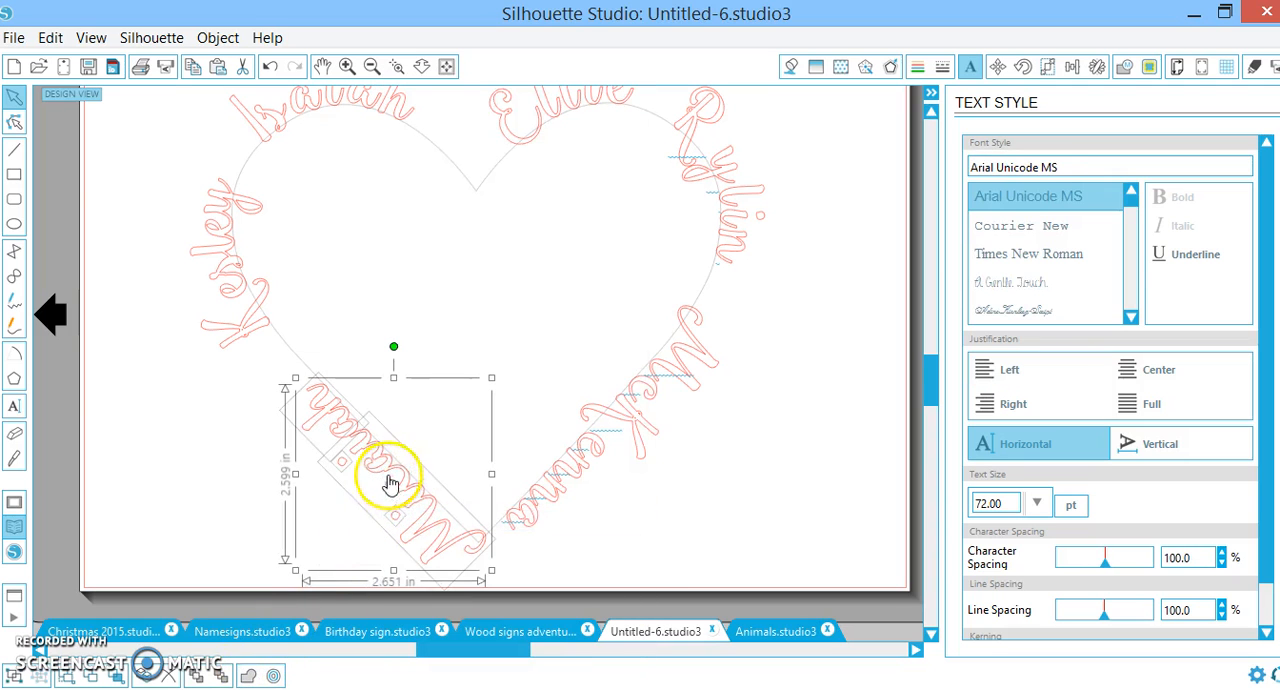
pyautogui.rightClick(390, 483)
pyautogui.click(457, 371)
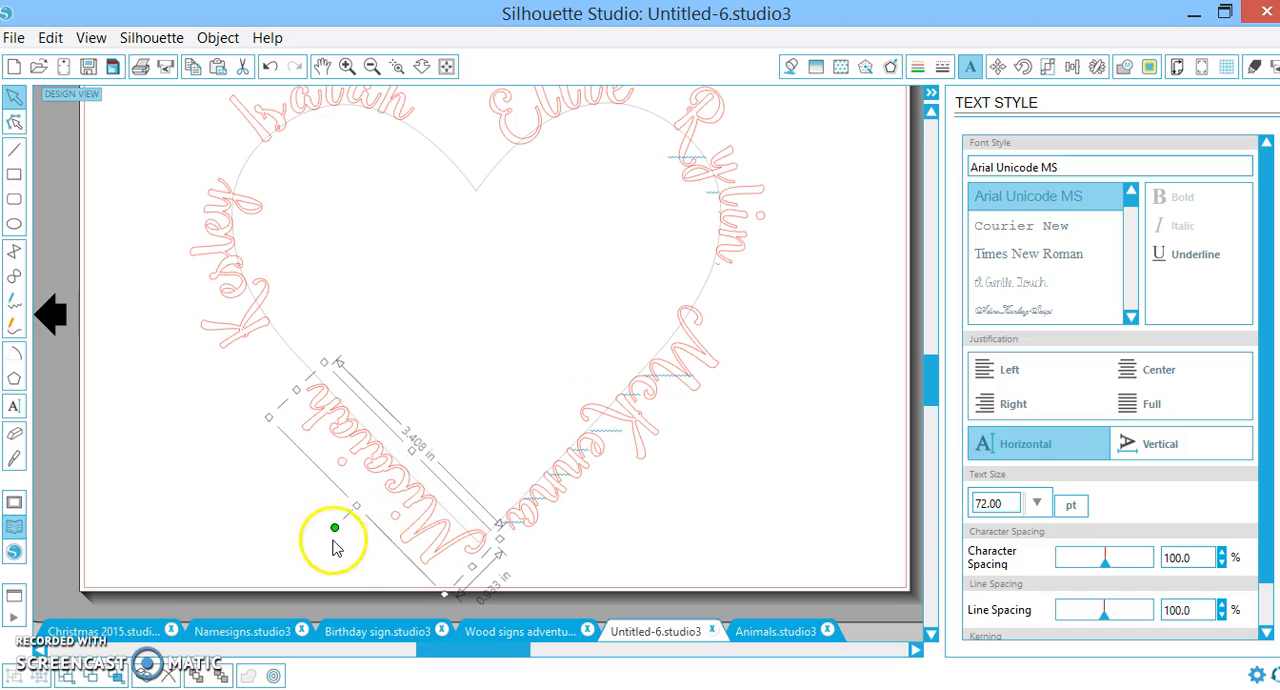
# Nudge the welded name on the heart's lower-left edge up and left in small increments along the outline
pyautogui.press('Left')
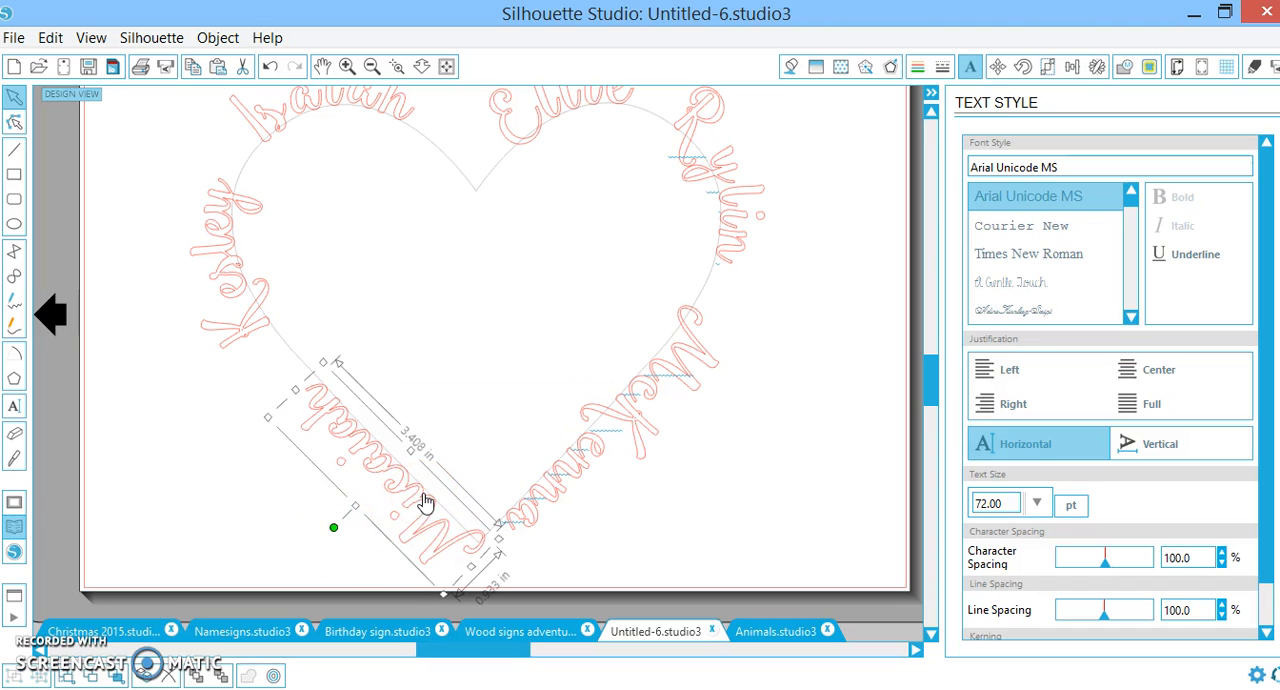
pyautogui.doubleClick(424, 494)
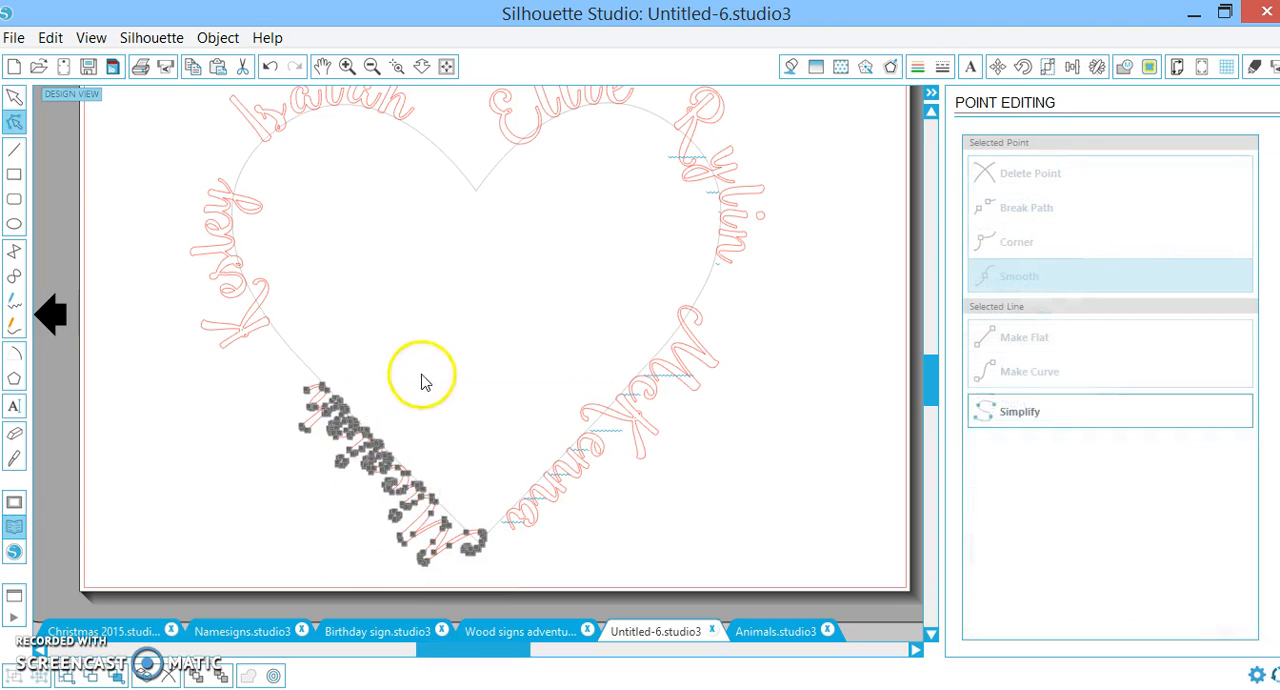
pyautogui.click(423, 372)
pyautogui.click(411, 518)
pyautogui.press('Left')
pyautogui.press('Left')
pyautogui.press('Up')
pyautogui.press('Up')
pyautogui.press('Left')
pyautogui.press('Left')
pyautogui.press('Up')
pyautogui.press('Up')
pyautogui.press('Left')
pyautogui.press('Left')
pyautogui.press('Left')
pyautogui.press('Left')
pyautogui.press('Up')
pyautogui.press('Up')
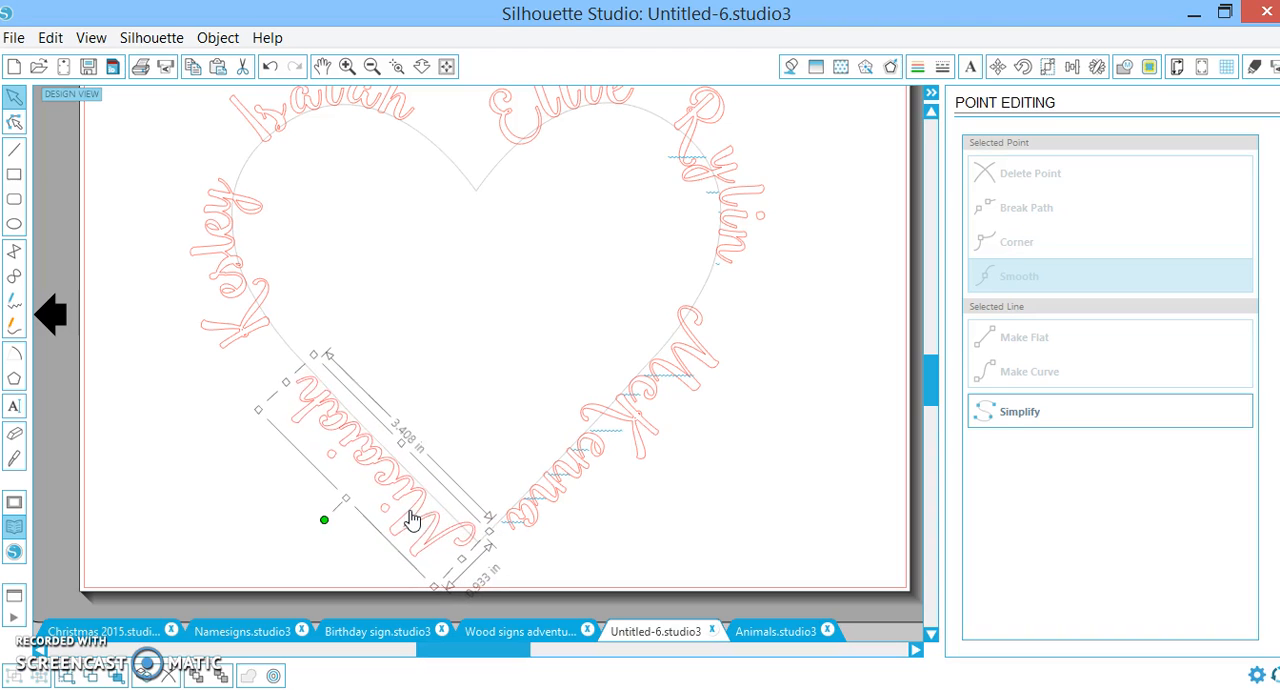
pyautogui.press('Left')
pyautogui.press('Left')
pyautogui.press('Left')
pyautogui.press('Left')
pyautogui.press('Left')
pyautogui.press('Up')
pyautogui.press('Up')
pyautogui.press('Up')
pyautogui.press('Up')
pyautogui.press('Up')
pyautogui.press('Up')
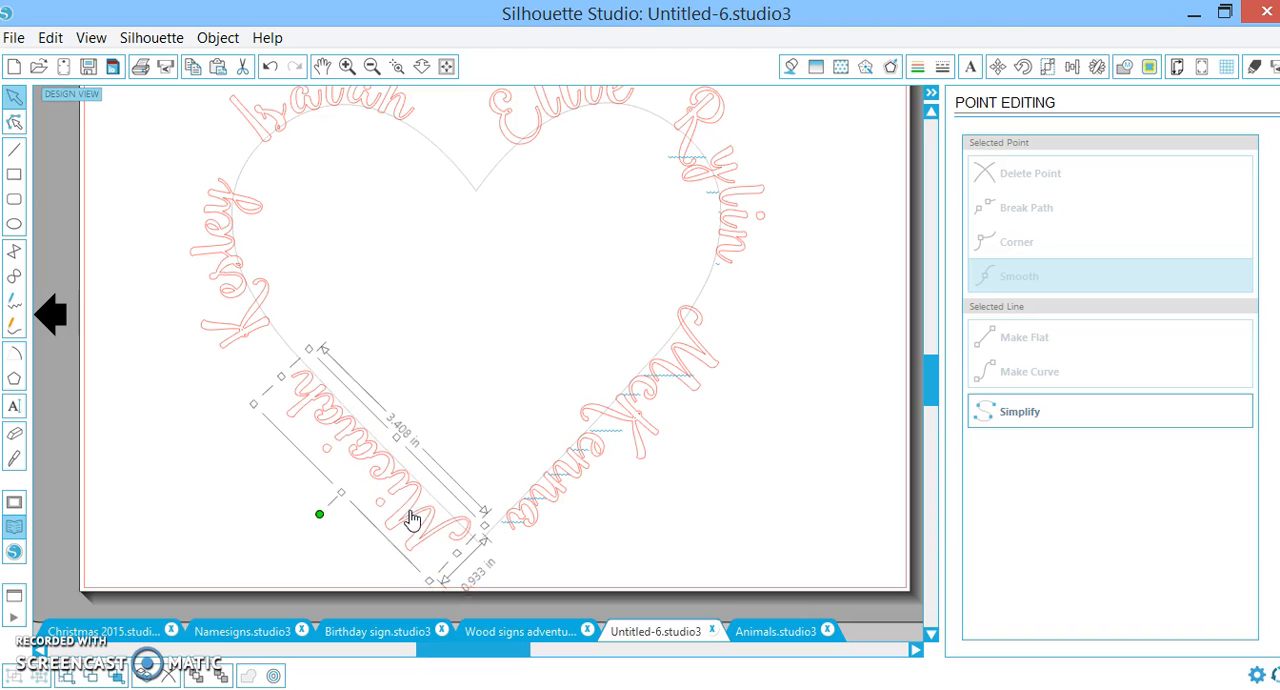
# Set the character spacing of the name on the heart's lower-right edge to 87.7% and slide it further down the path
pyautogui.click(561, 487)
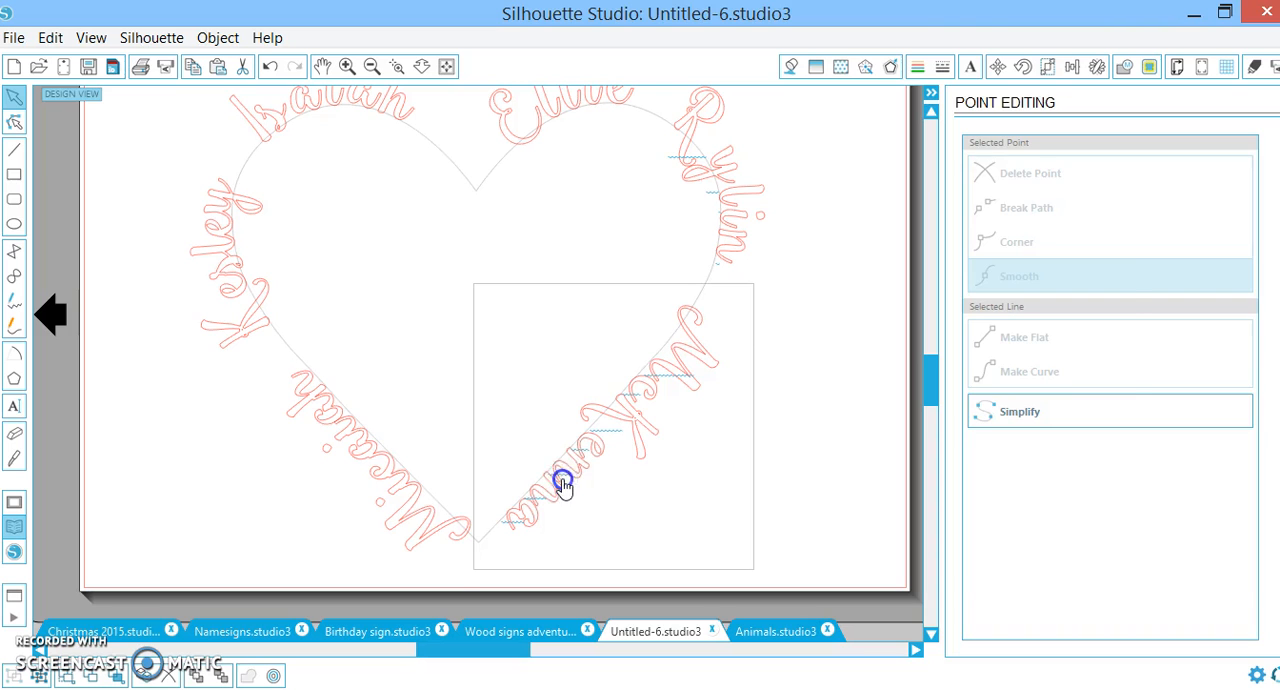
pyautogui.doubleClick(694, 306)
pyautogui.moveTo(693, 309); pyautogui.dragTo(697, 306)
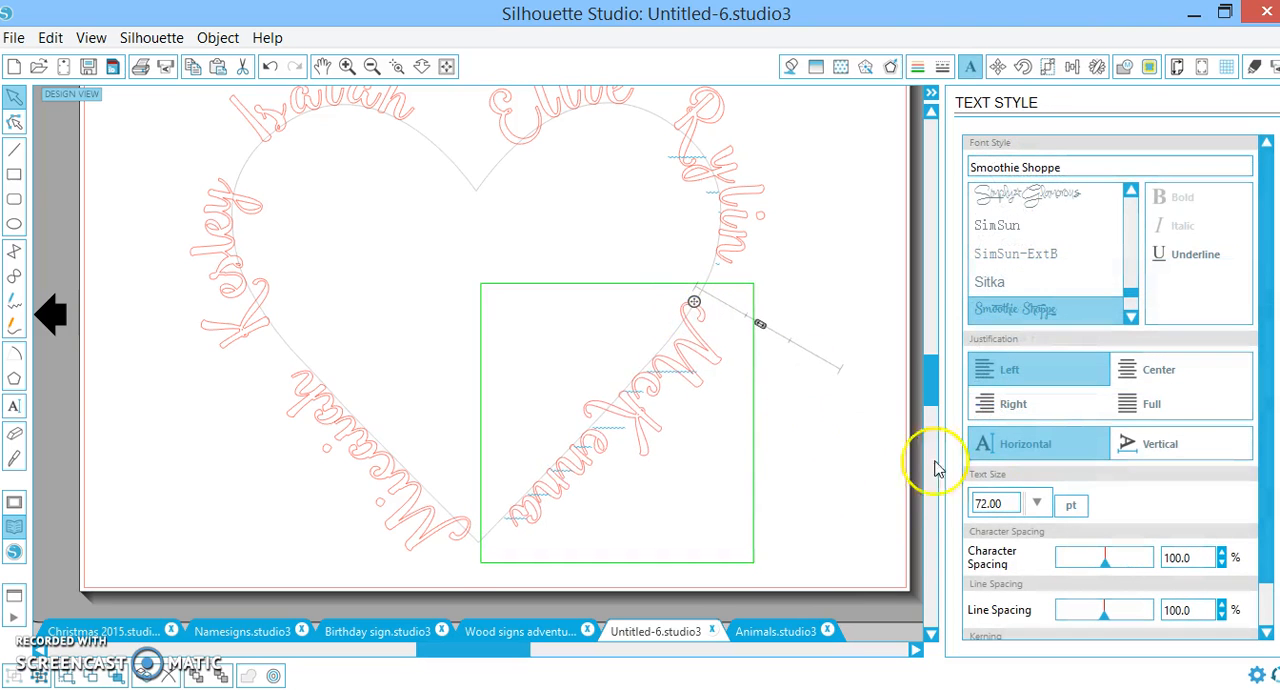
pyautogui.moveTo(1110, 575); pyautogui.dragTo(1102, 570)
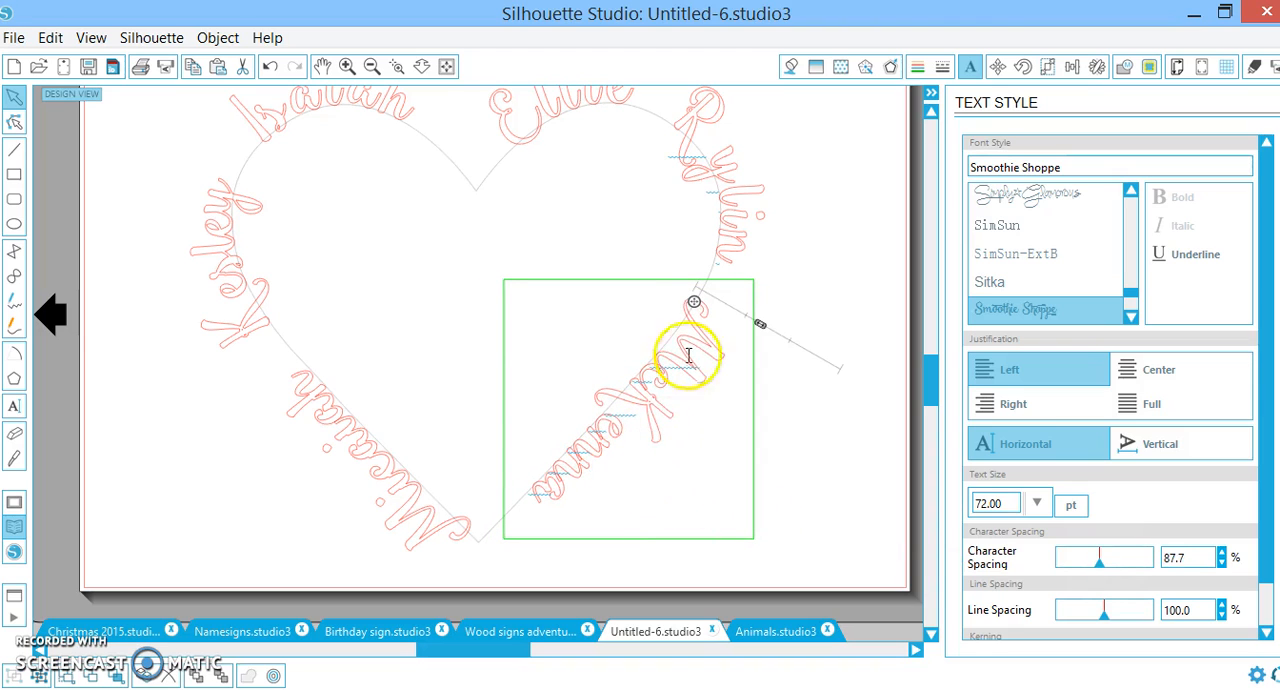
pyautogui.moveTo(694, 302); pyautogui.dragTo(676, 327)
pyautogui.click(790, 470)
# Ungroup the name on the heart's lower-right edge, weld its letters and make the result a compound path
pyautogui.click(620, 433)
pyautogui.rightClick(620, 433)
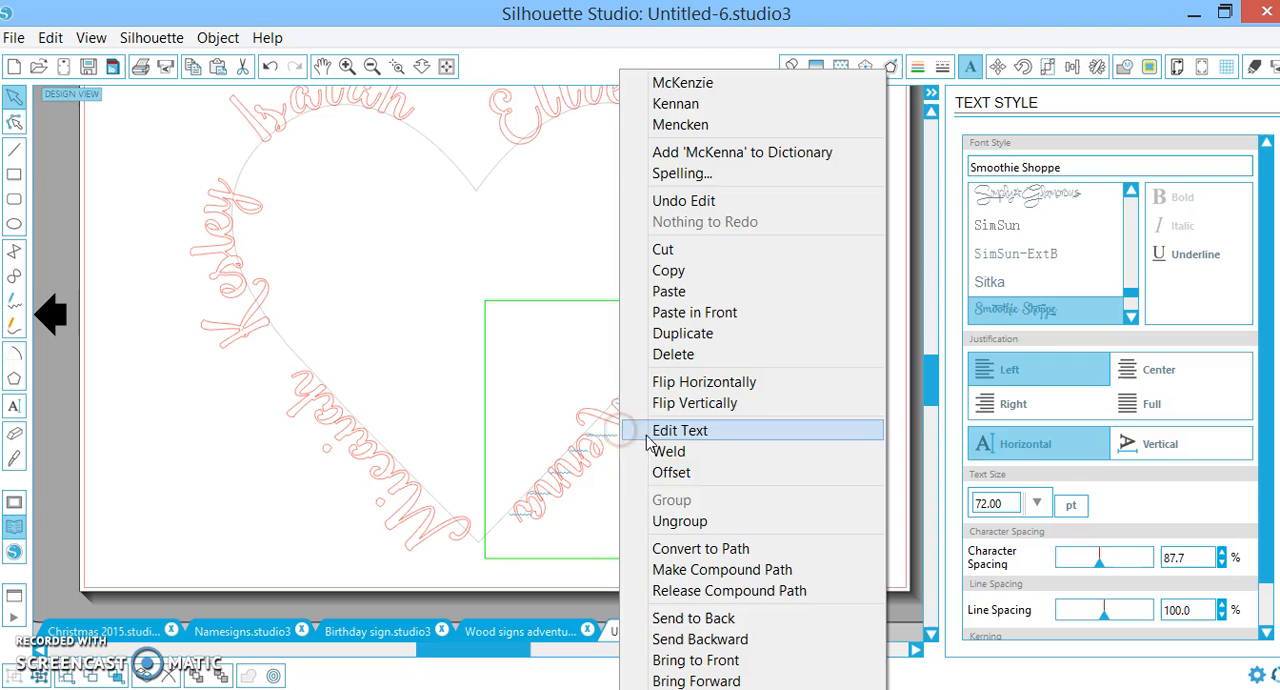
pyautogui.click(748, 521)
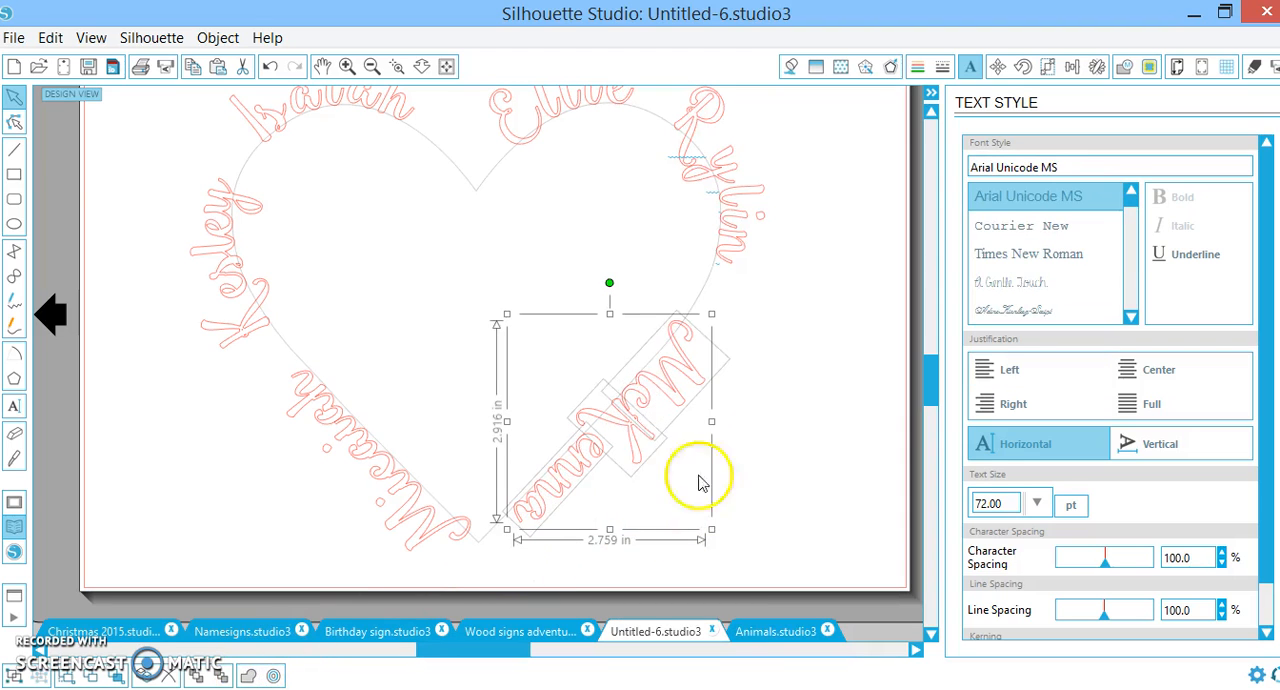
pyautogui.rightClick(660, 440)
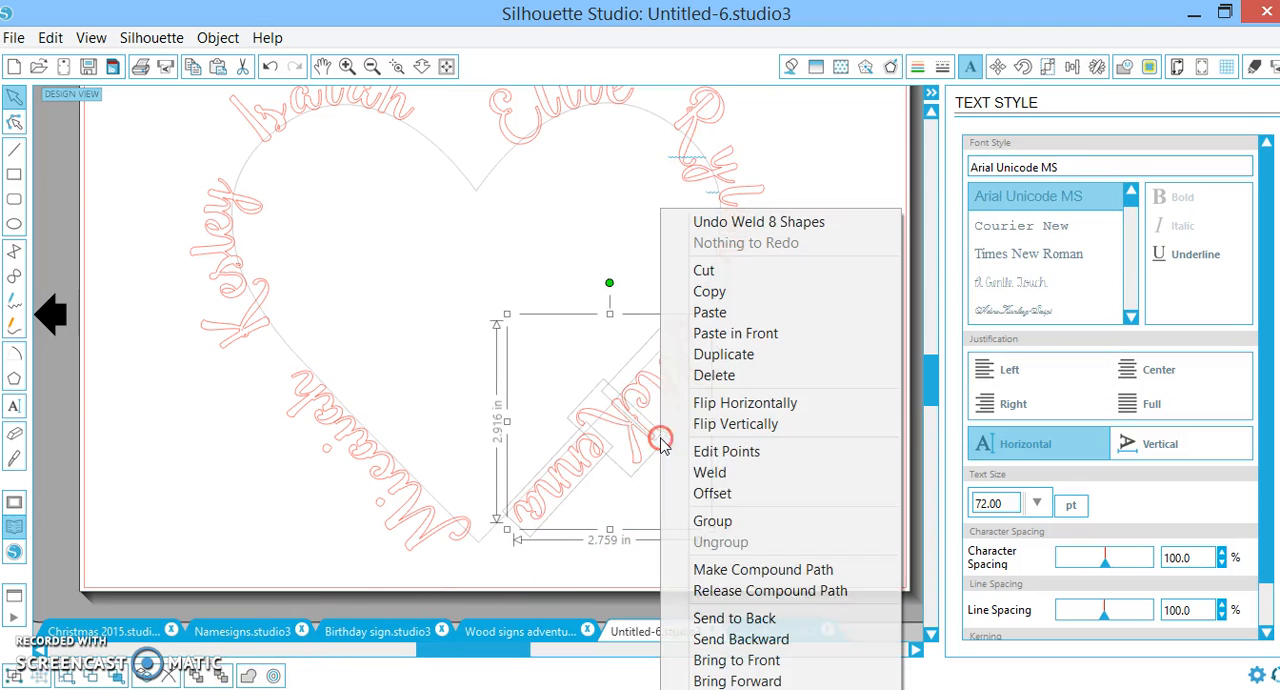
pyautogui.click(752, 570)
pyautogui.click(786, 452)
# Slide the name on the heart's upper-right side slightly down the path
pyautogui.click(742, 243)
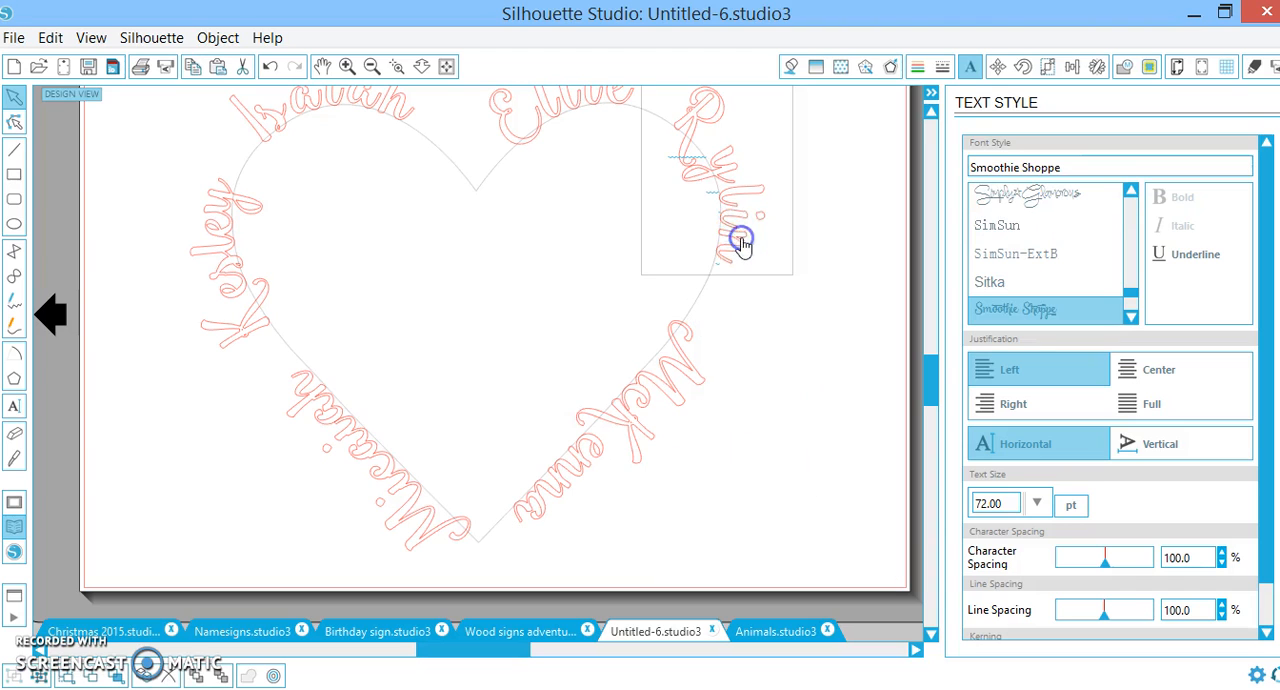
pyautogui.doubleClick(742, 241)
pyautogui.moveTo(672, 129); pyautogui.dragTo(678, 147)
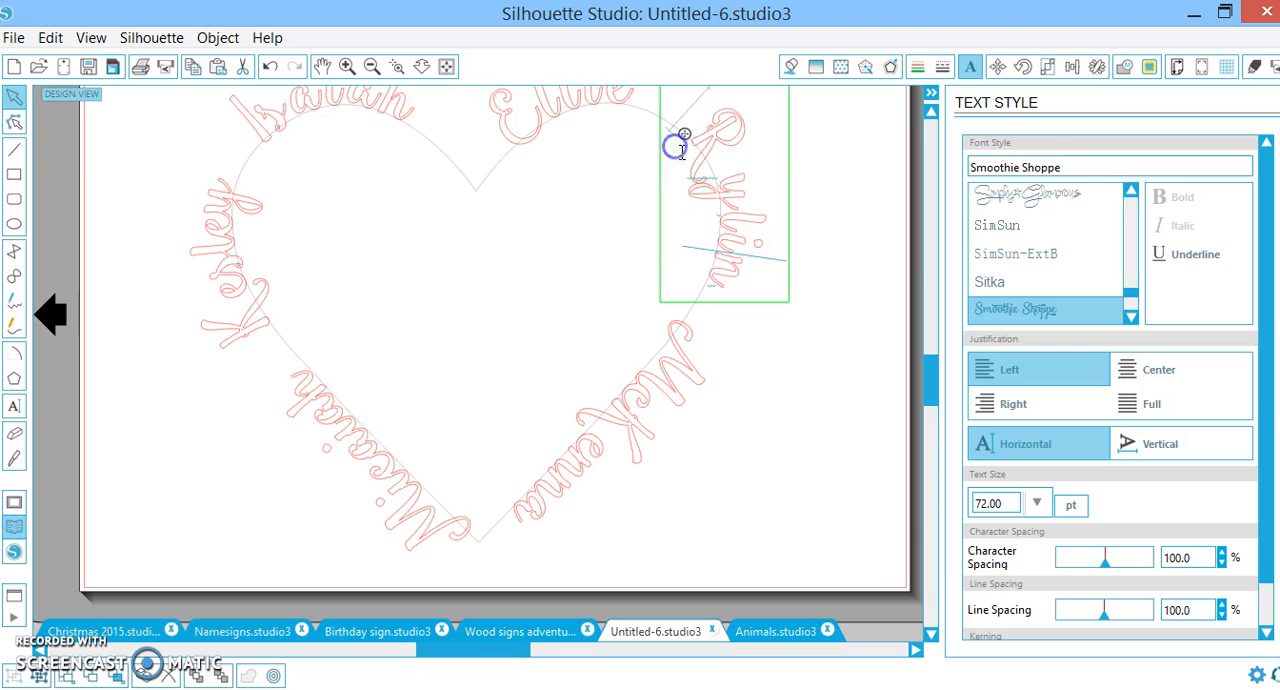
pyautogui.click(771, 366)
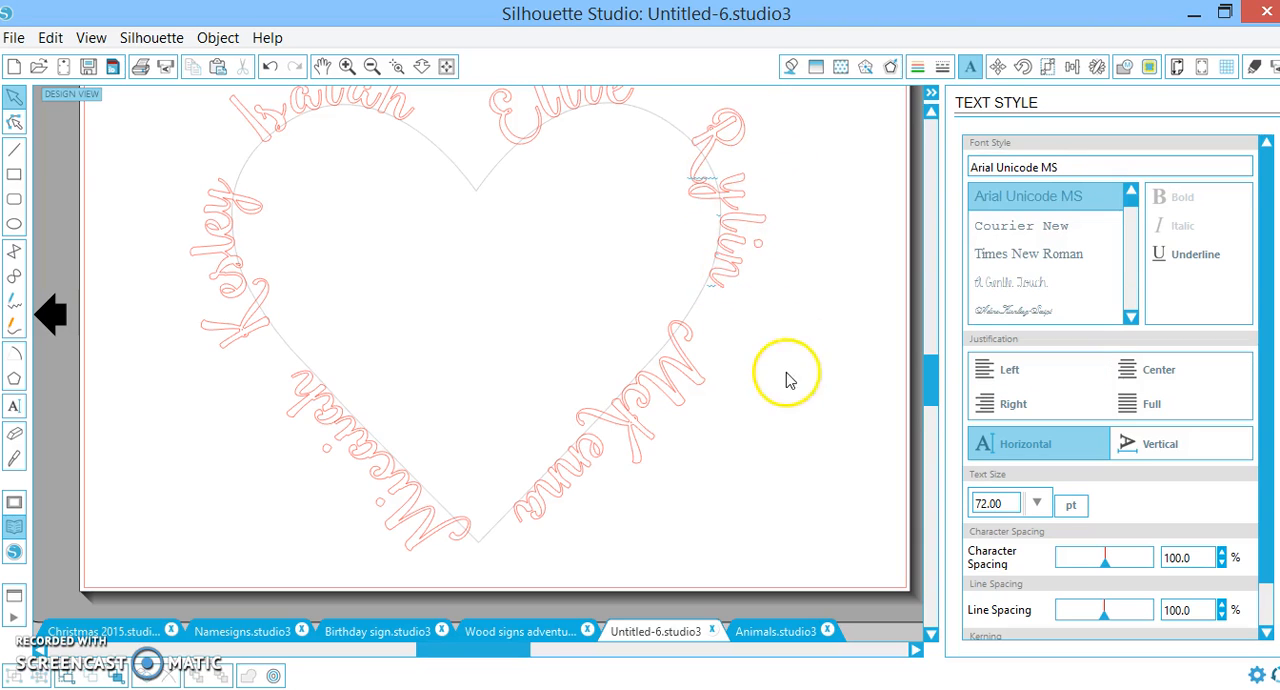
# Ungroup the name on the heart's upper-right side, weld its letters and make the result a compound path
pyautogui.click(733, 250)
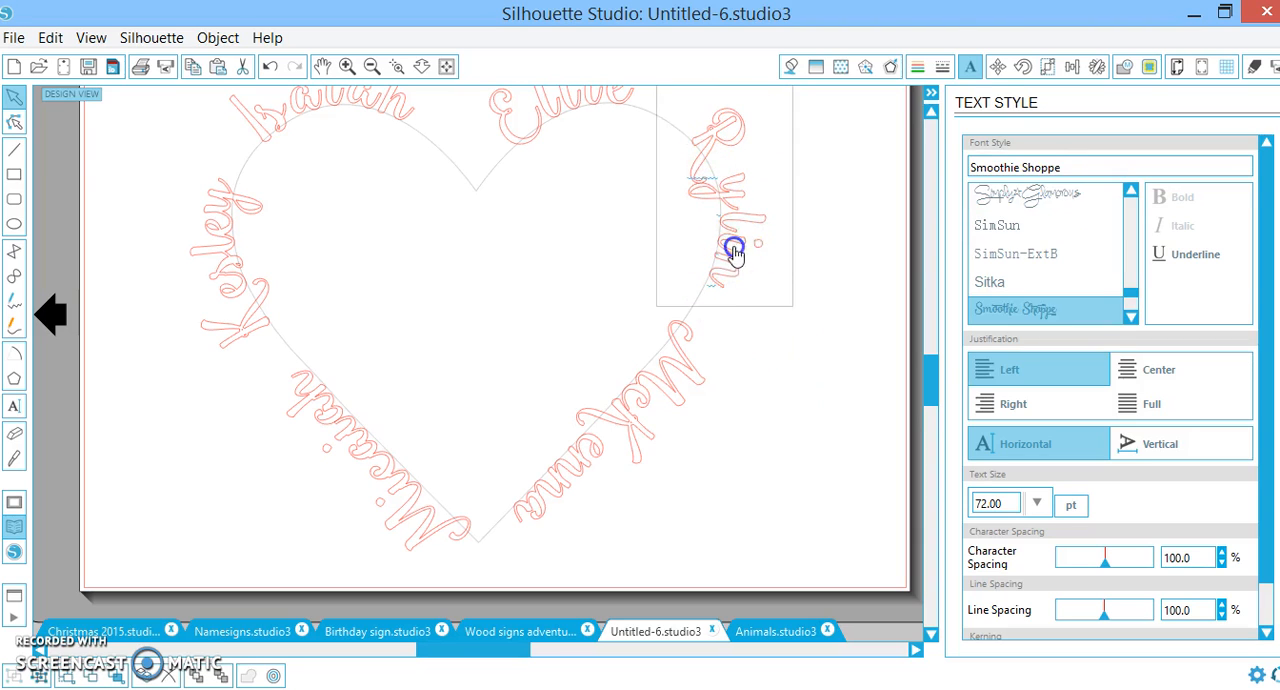
pyautogui.scroll(2, 766, 320)
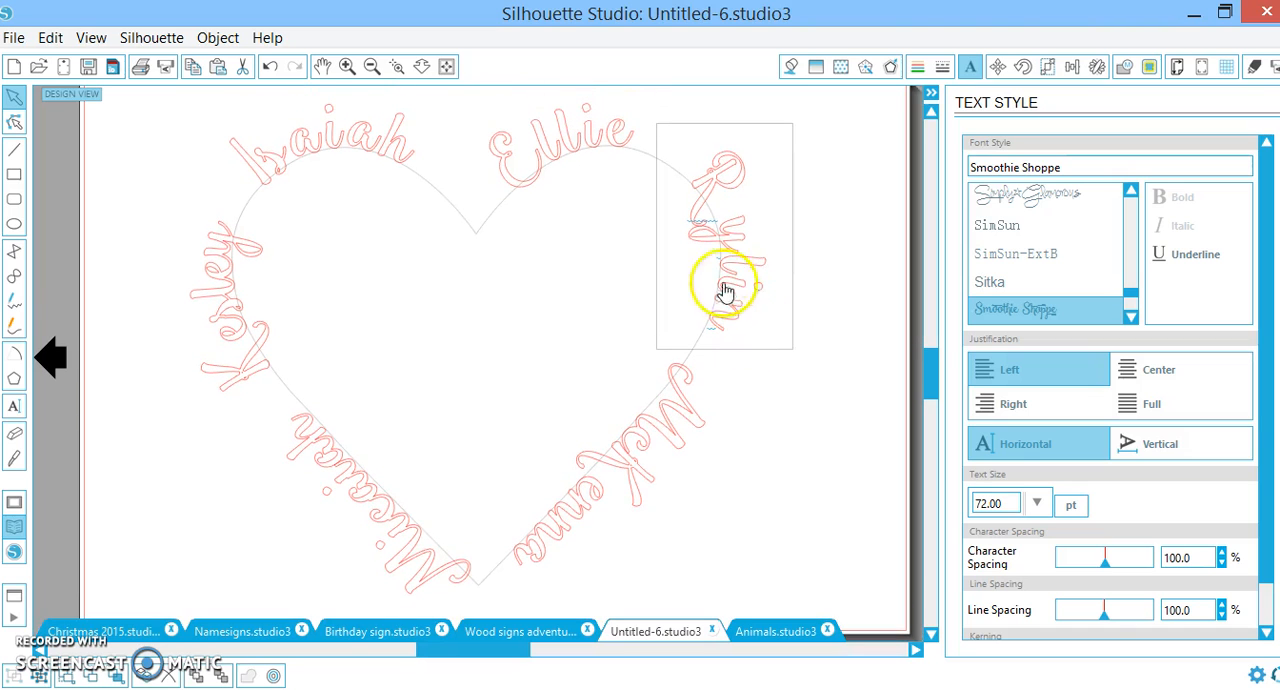
pyautogui.rightClick(748, 278)
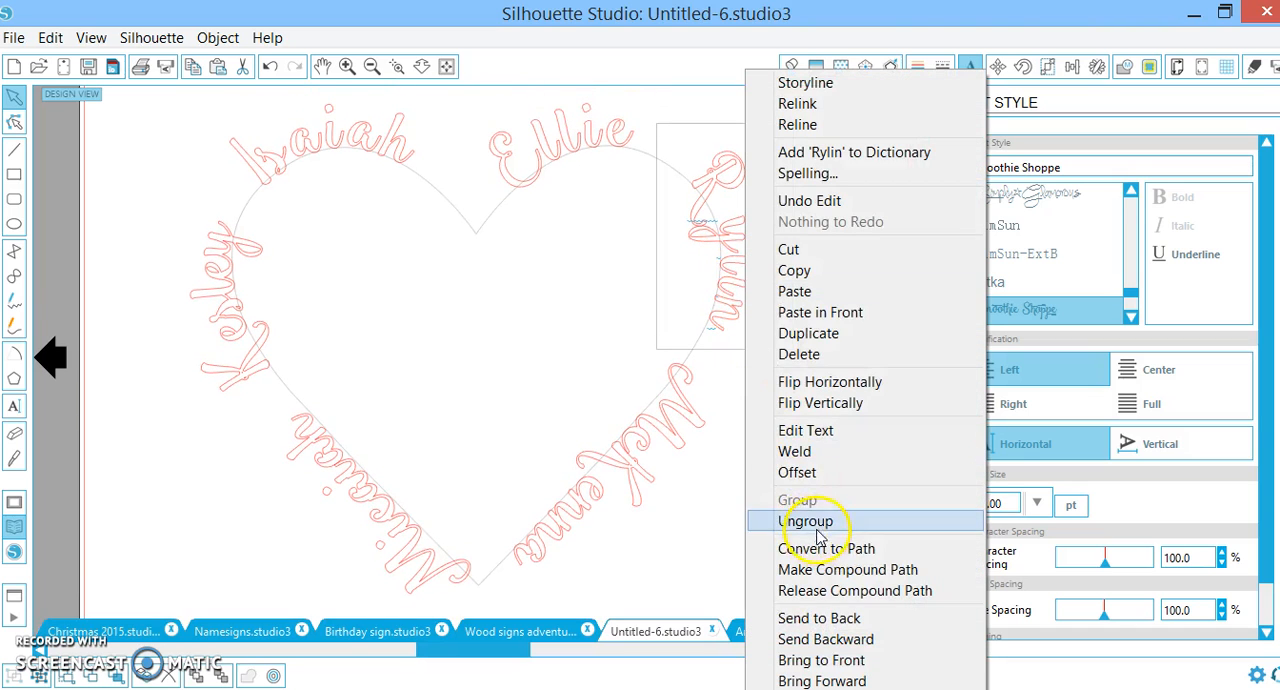
pyautogui.click(812, 522)
pyautogui.click(250, 678)
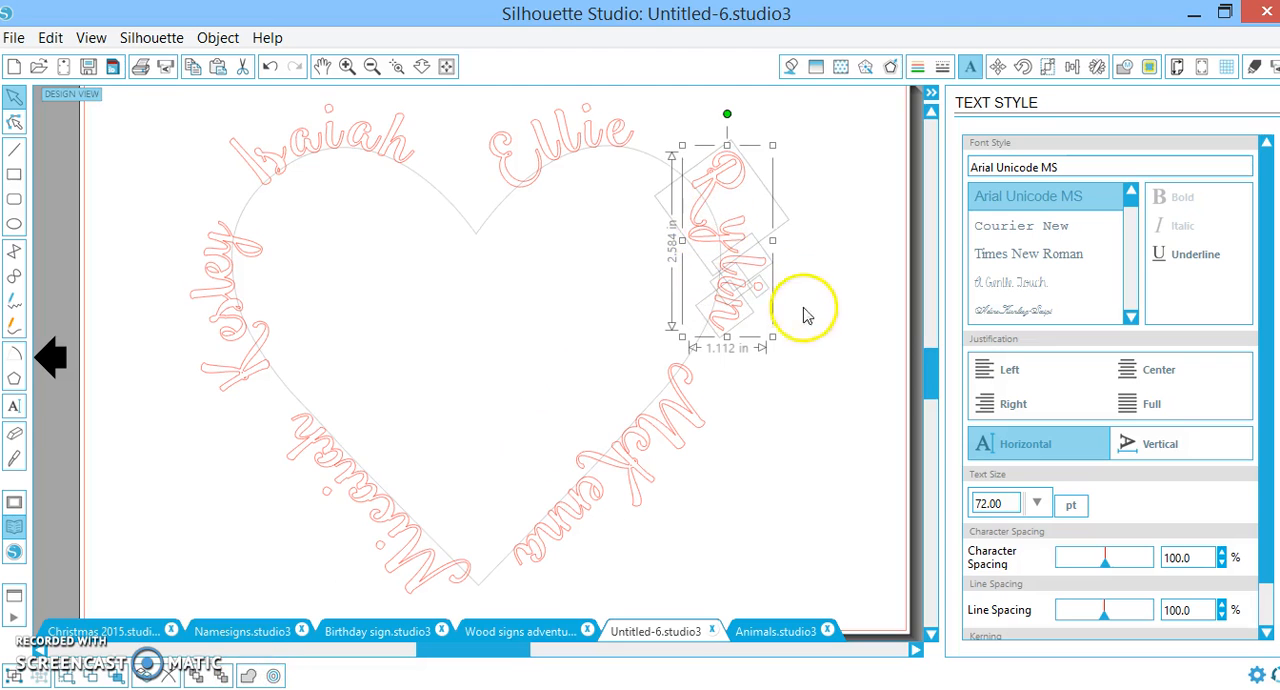
pyautogui.rightClick(736, 286)
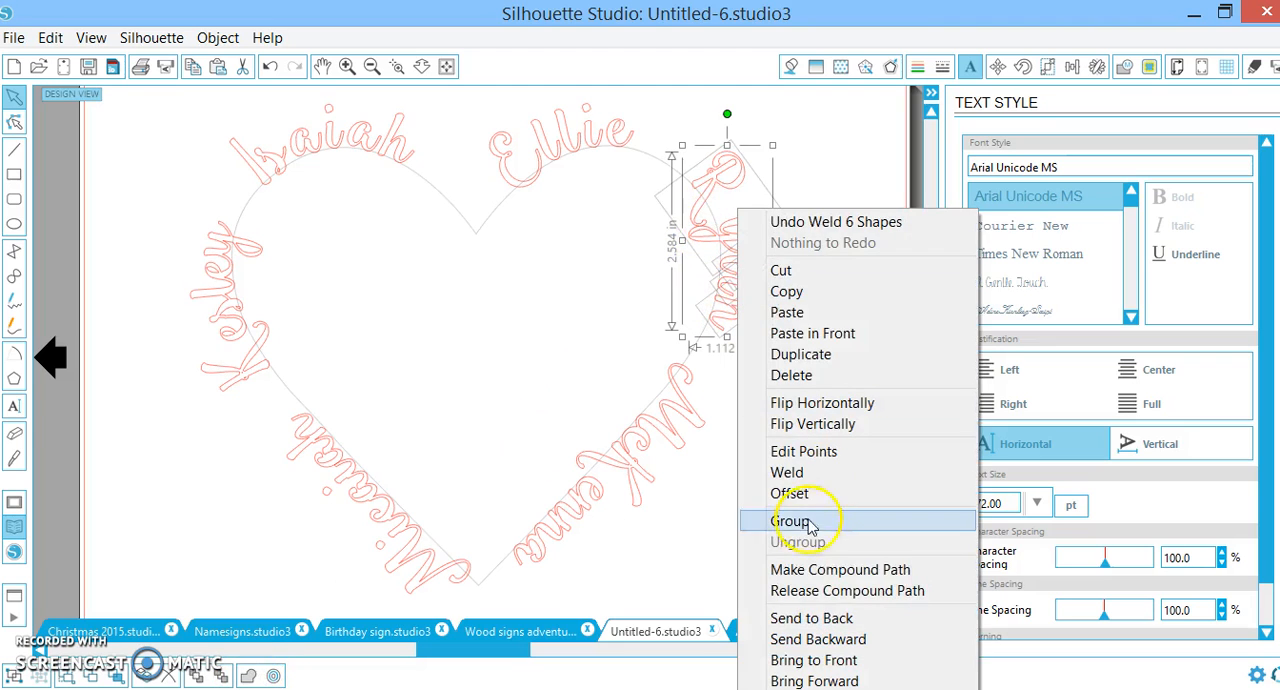
pyautogui.click(818, 570)
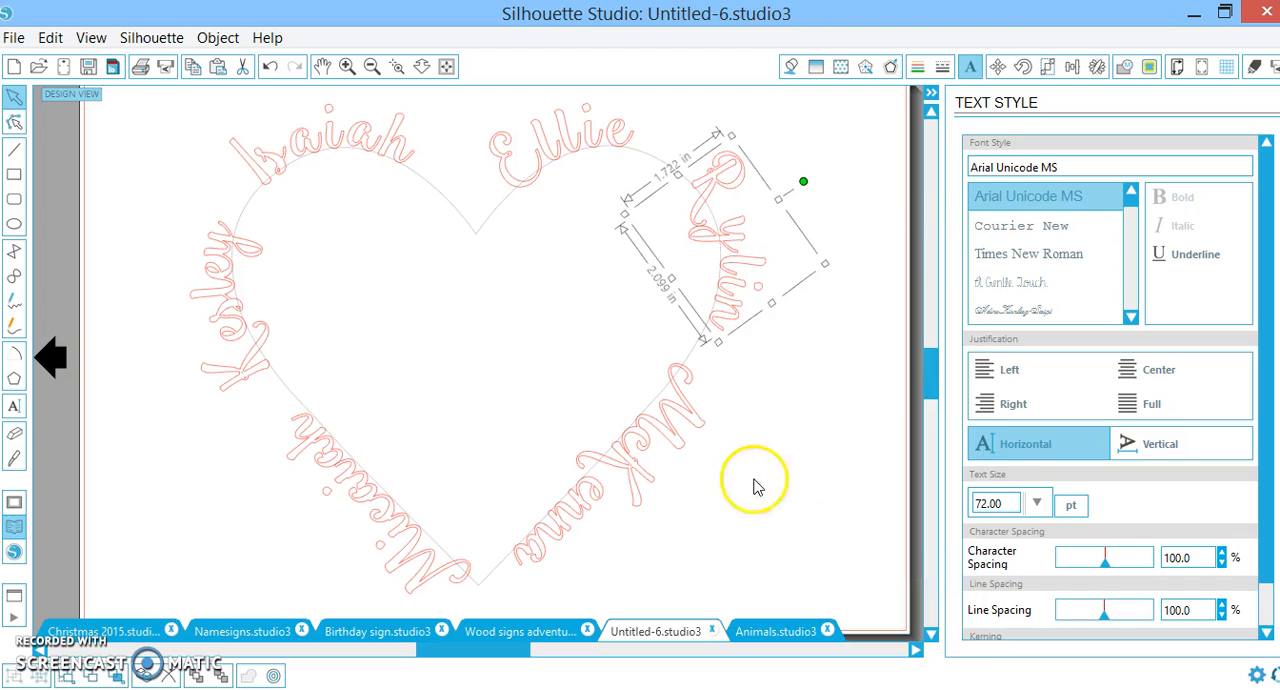
pyautogui.click(796, 448)
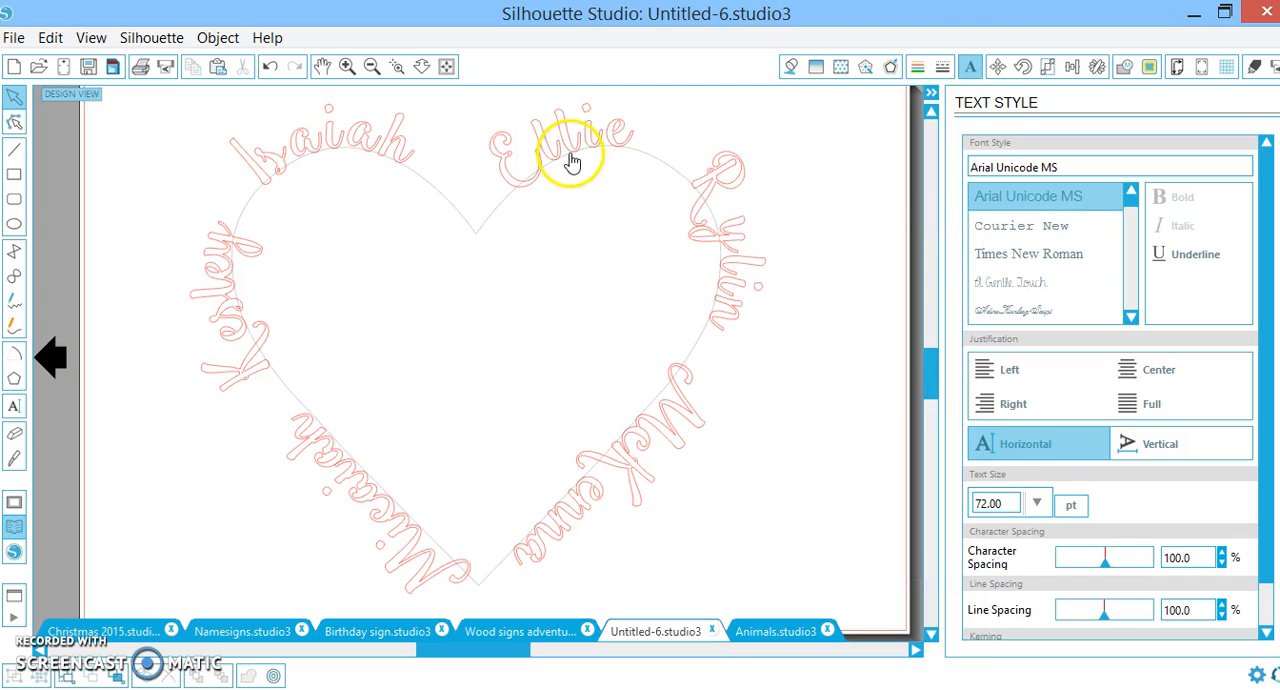
# Select all six names without the heart outline and fill them with red
pyautogui.click(569, 158)
pyautogui.doubleClick(589, 138)
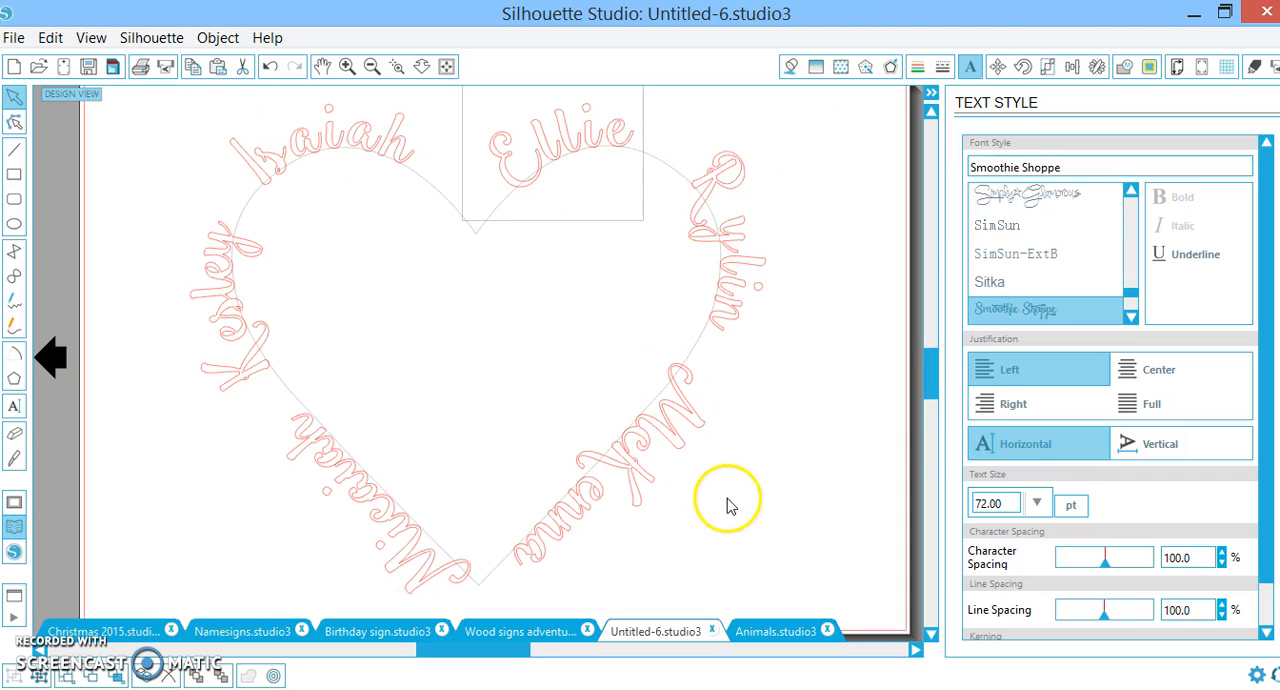
pyautogui.moveTo(798, 575); pyautogui.dragTo(197, 52)
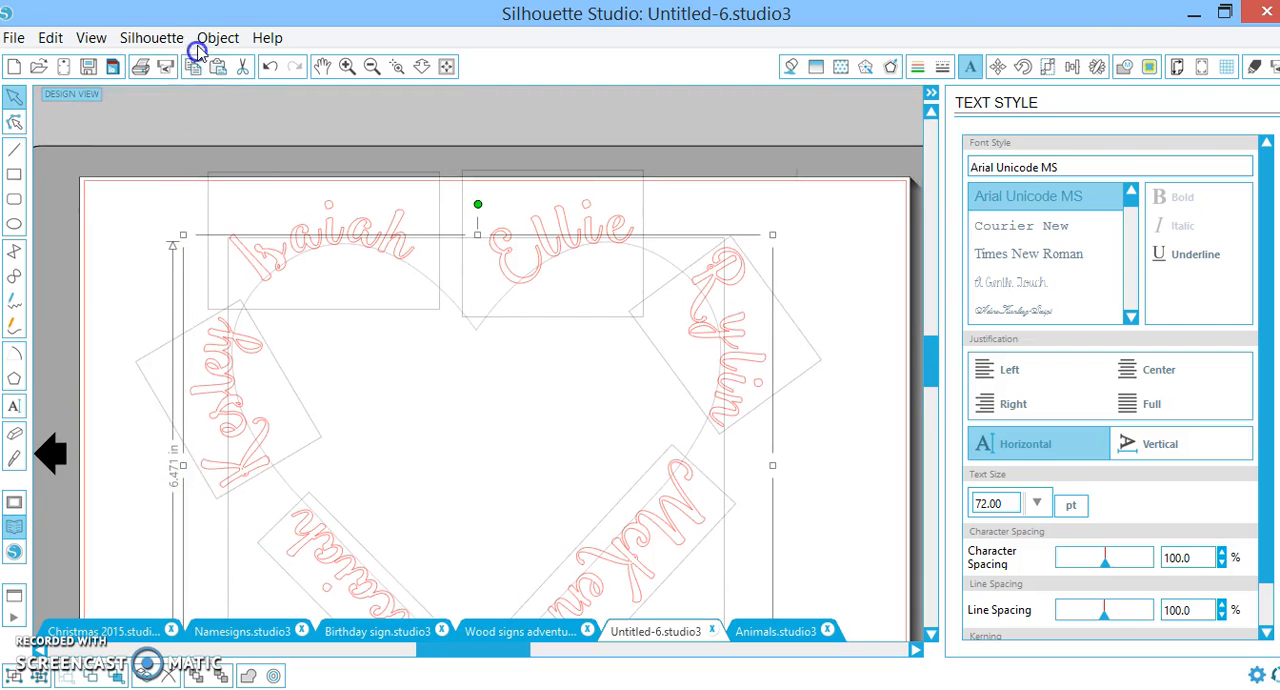
pyautogui.scroll(-3, 463, 309)
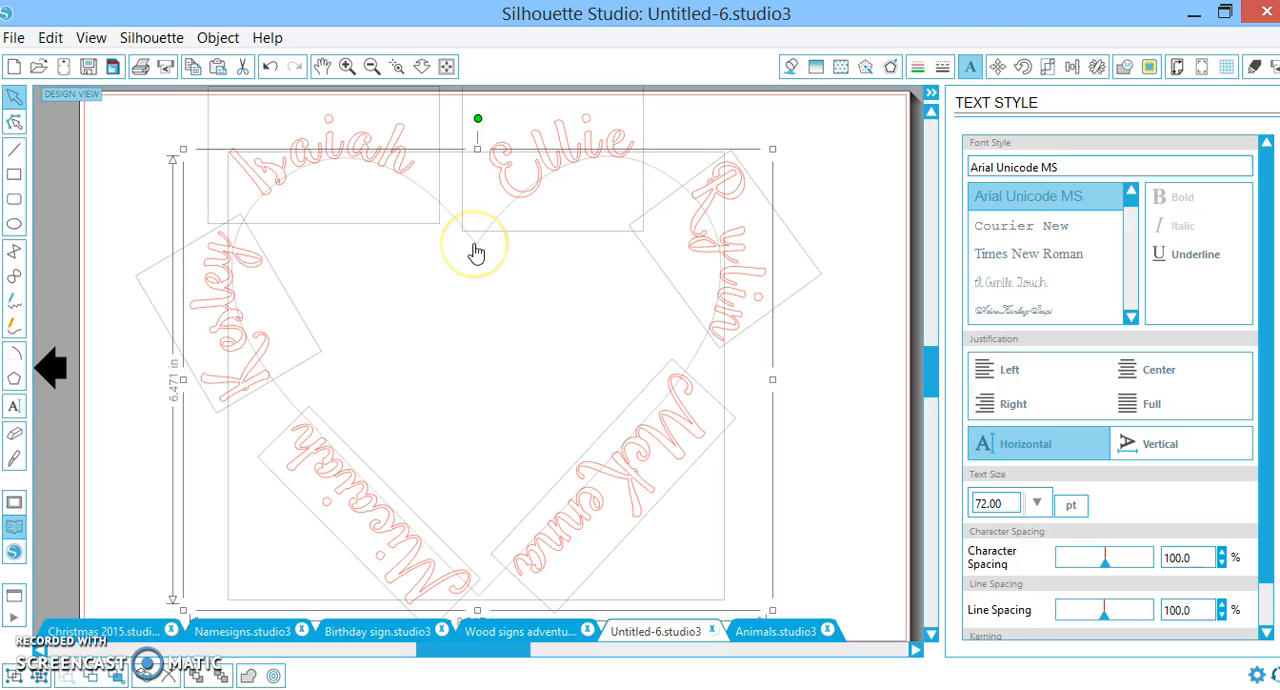
pyautogui.keyDown('shift'); pyautogui.click(473, 244); pyautogui.keyUp('shift')
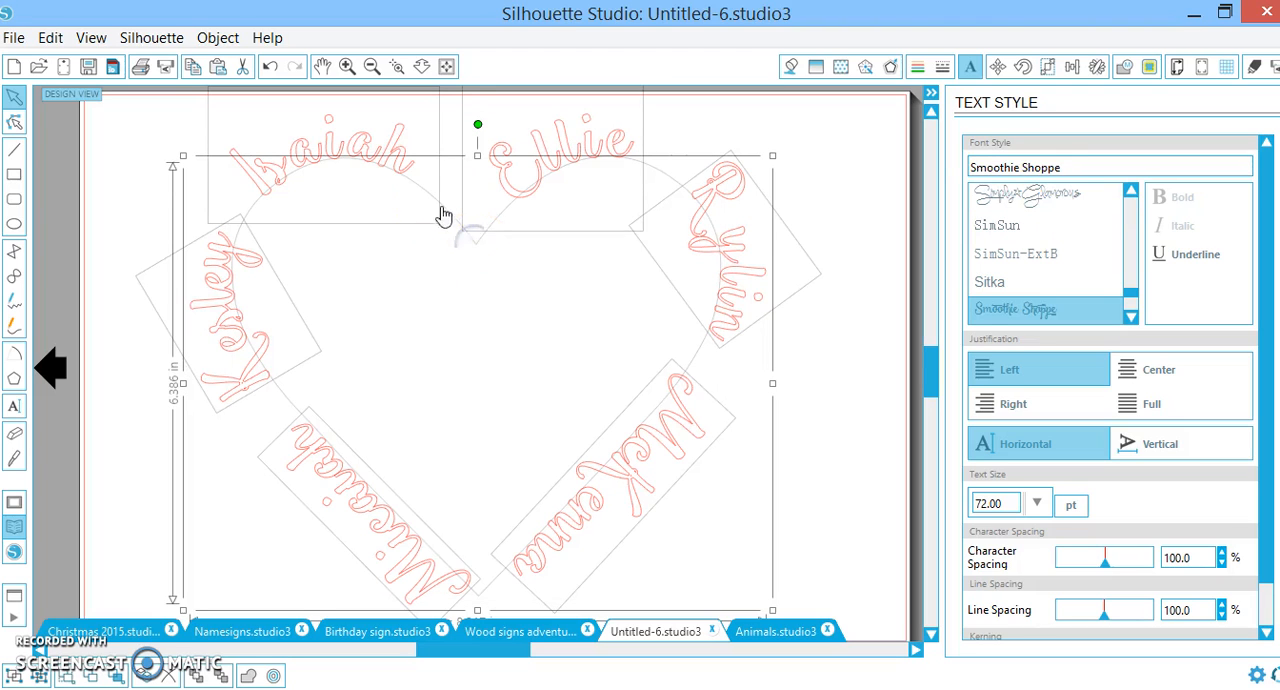
pyautogui.click(790, 70)
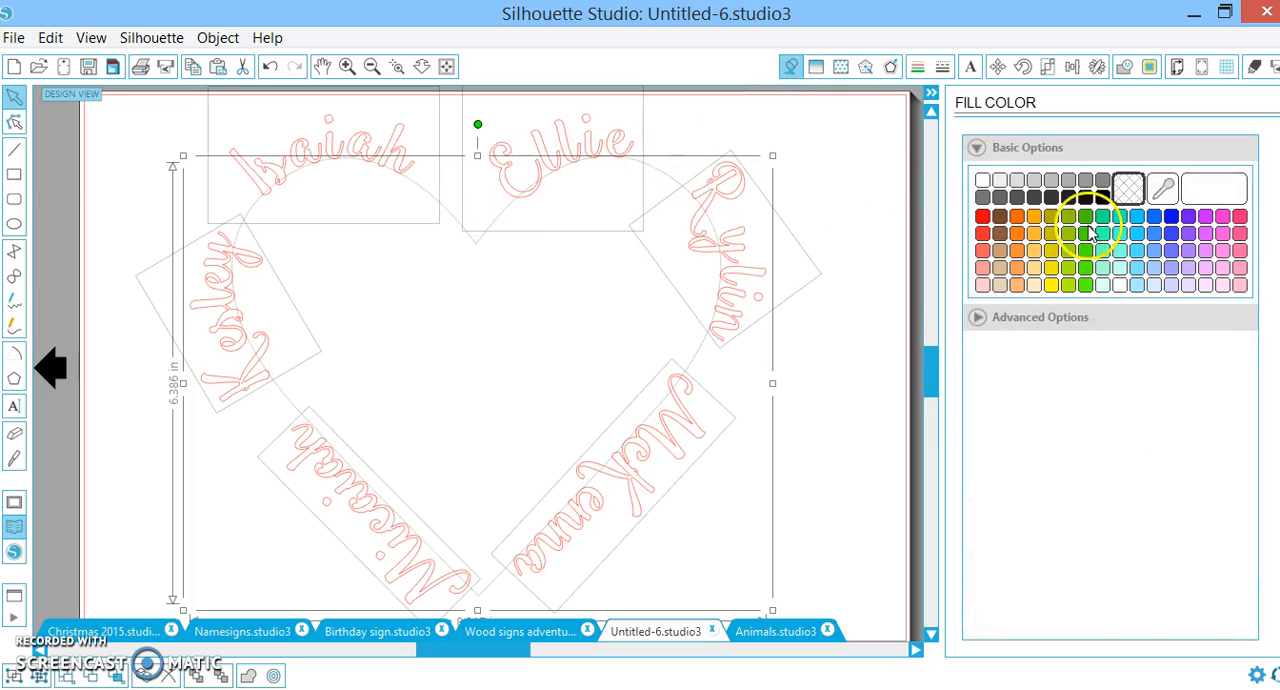
pyautogui.click(984, 233)
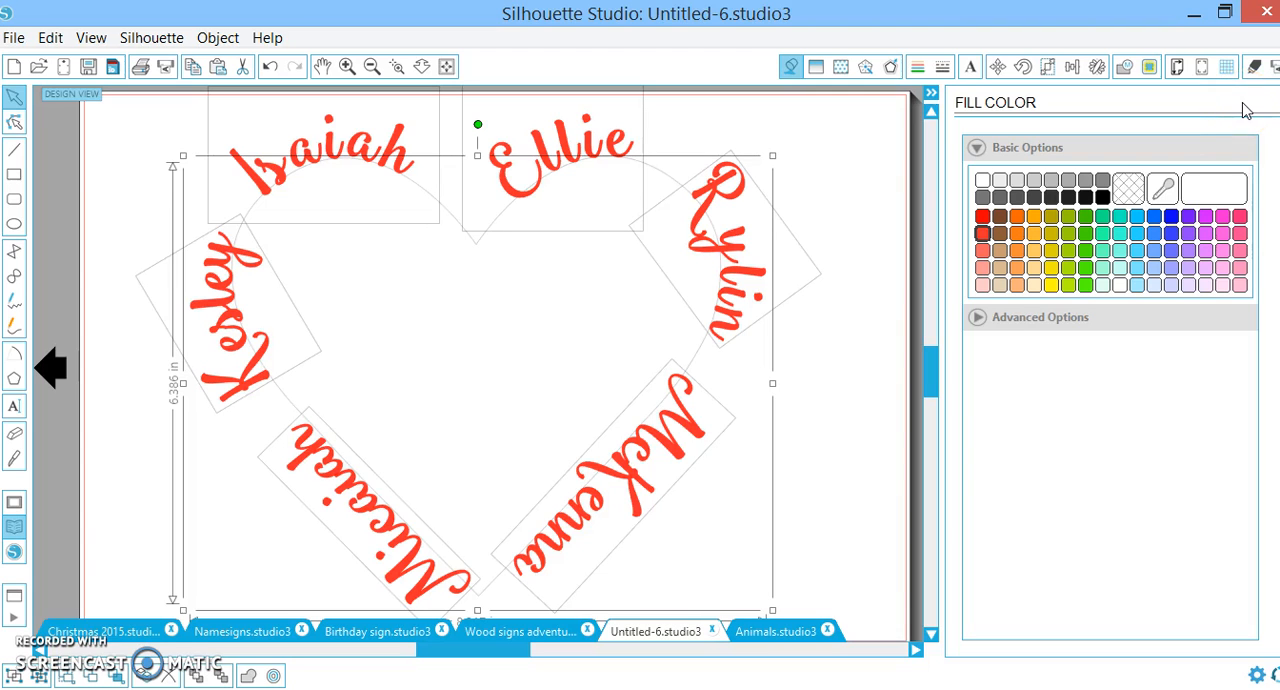
# Check the cut settings and the send-to-cutter view, examining the cut lines across the whole design
pyautogui.click(1256, 70)
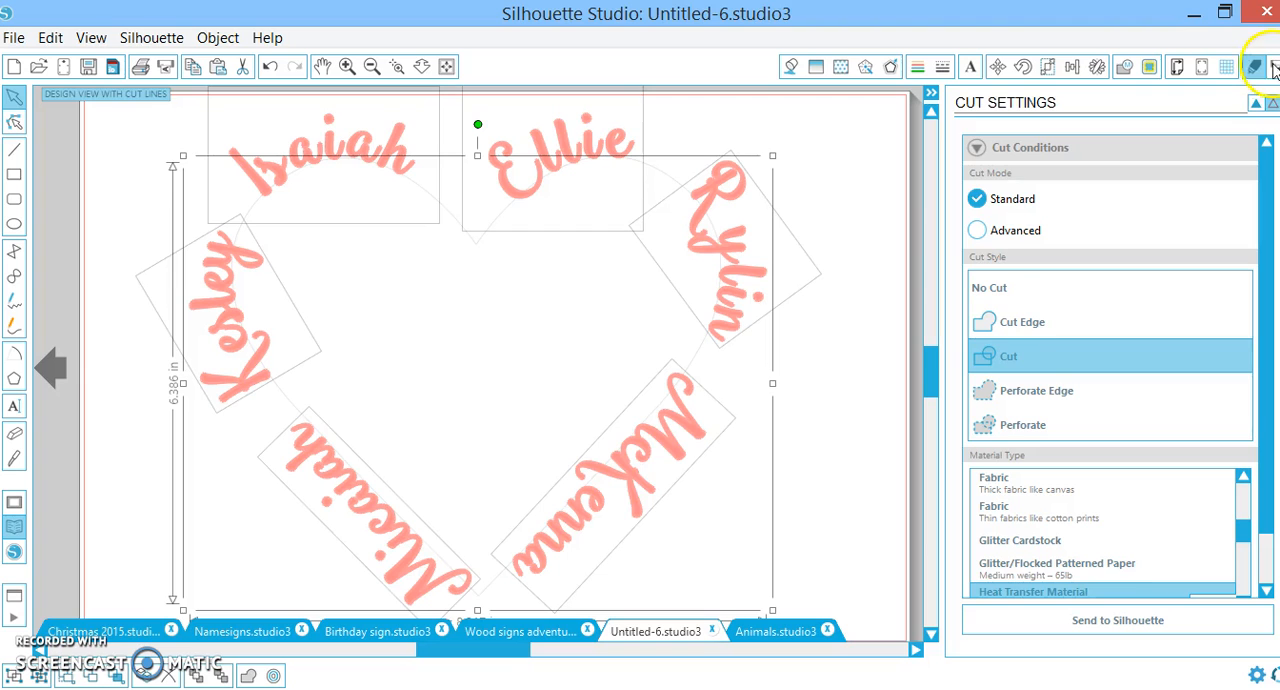
pyautogui.click(1273, 68)
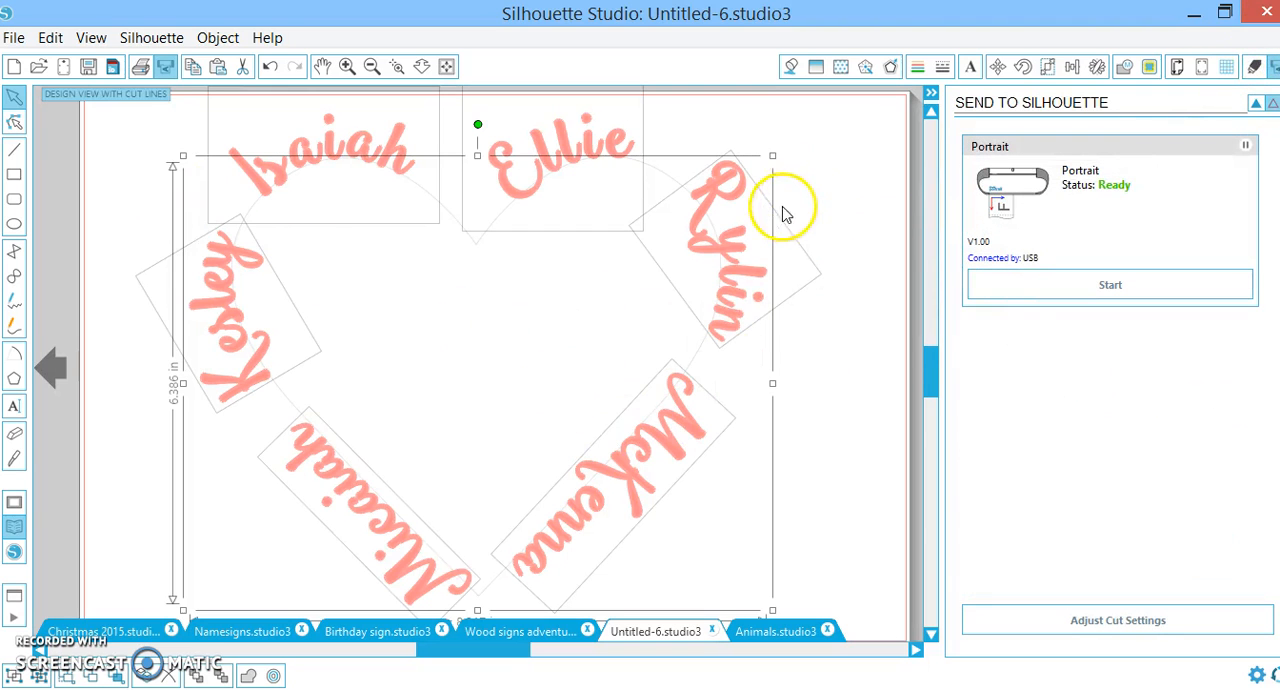
pyautogui.click(370, 66)
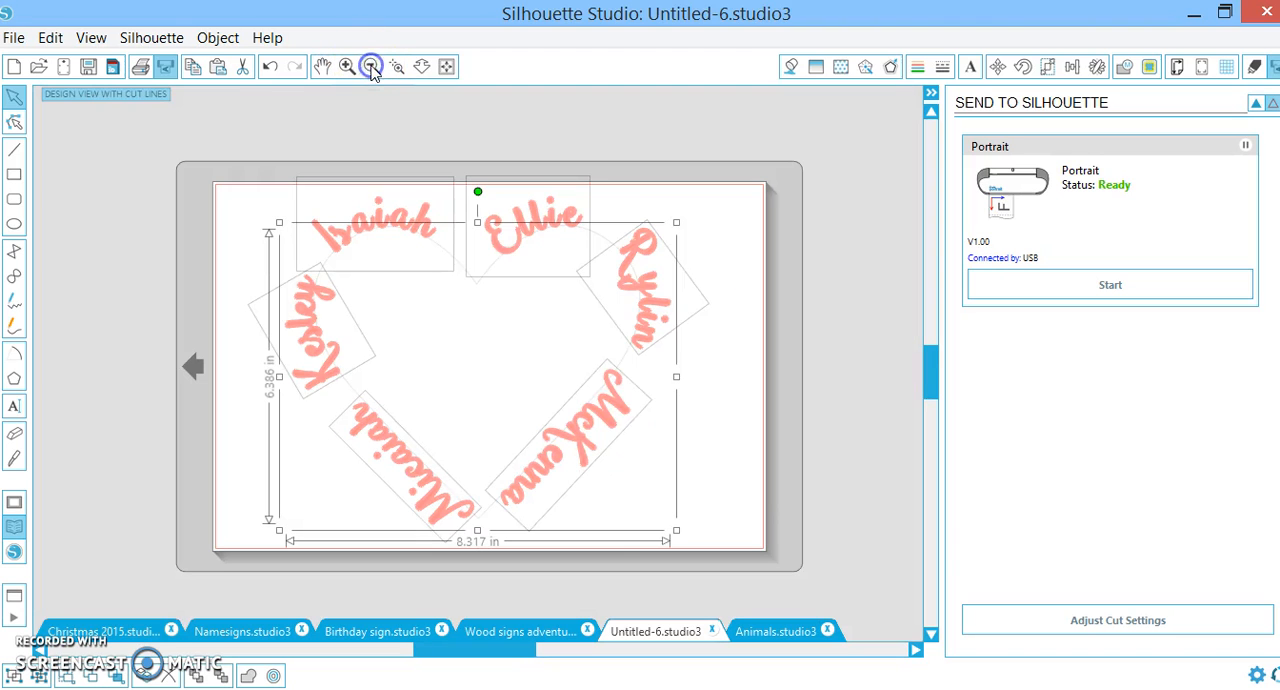
pyautogui.click(720, 476)
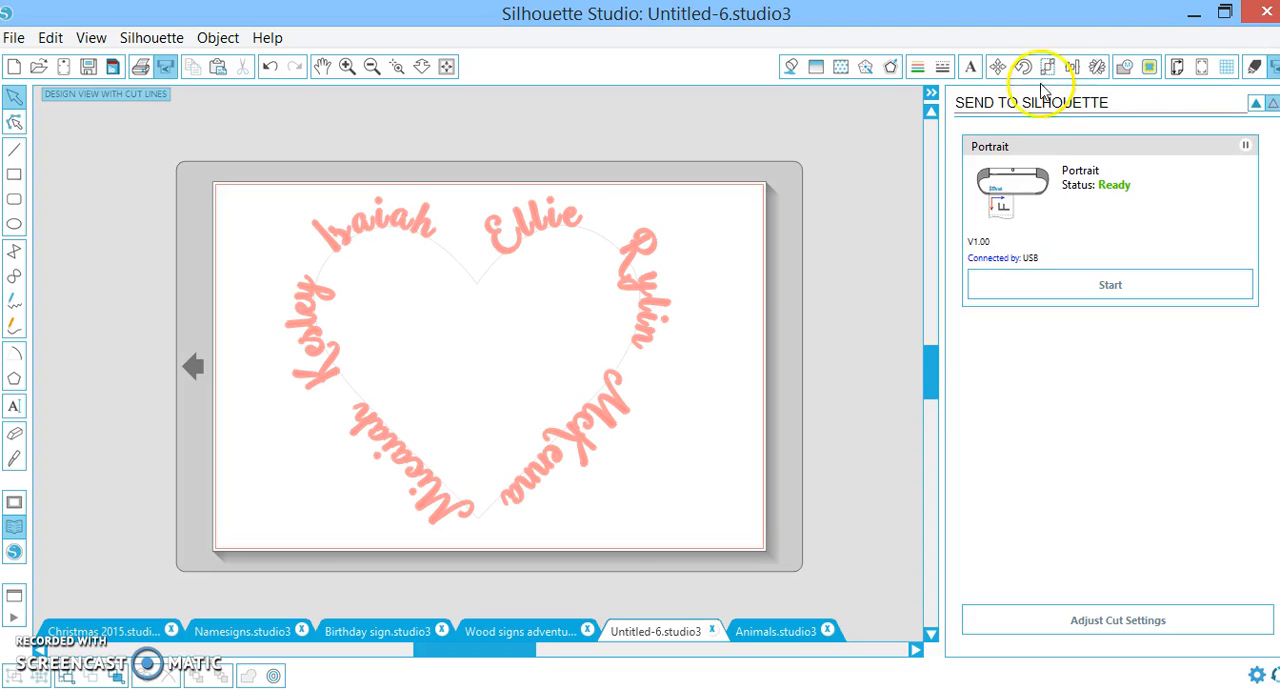
# Collapse the side panel and weld all six names together with the heart outline
pyautogui.click(930, 95)
pyautogui.moveTo(896, 541); pyautogui.dragTo(453, 197)
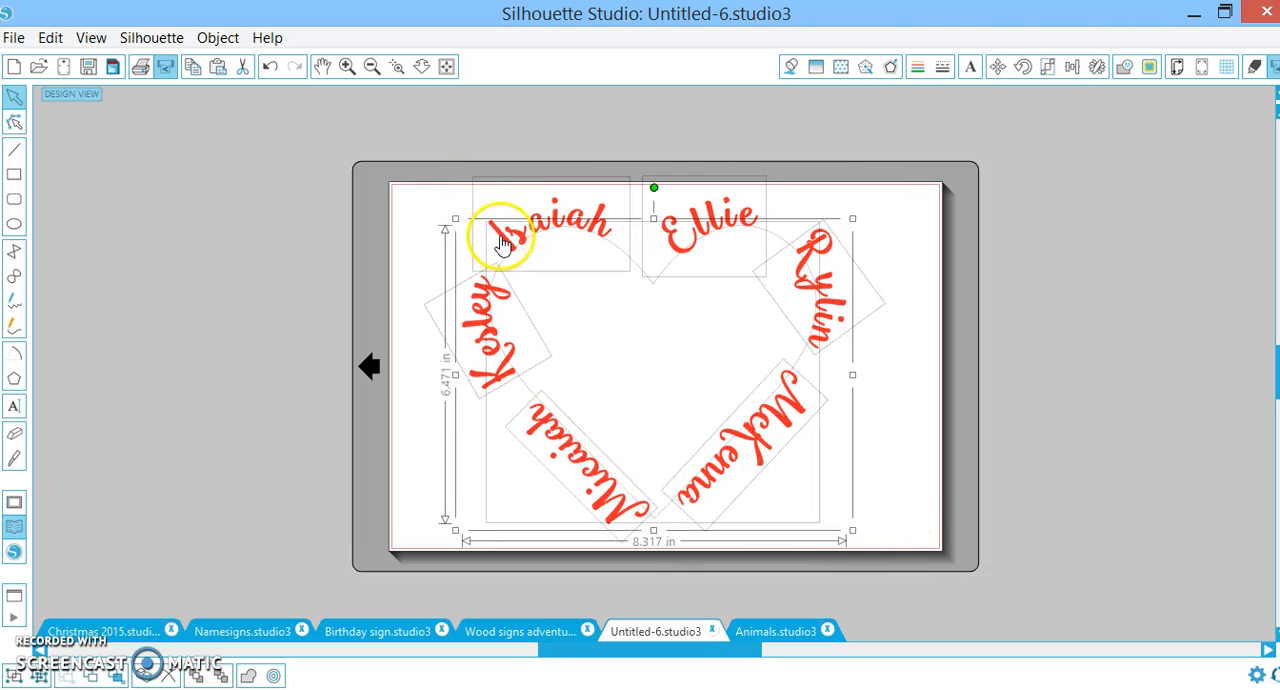
pyautogui.click(249, 676)
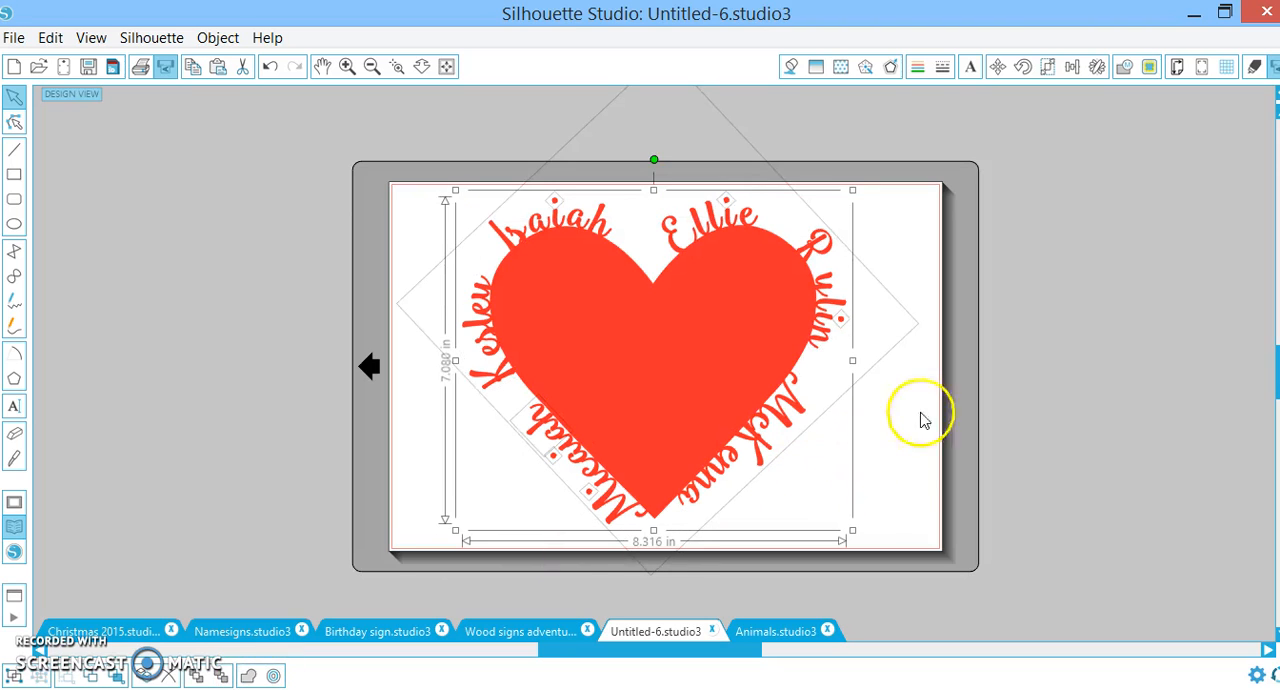
# Open the send-to-cutter preview and examine where the last letter of the heart's upper-left name joins the outline
pyautogui.click(1275, 66)
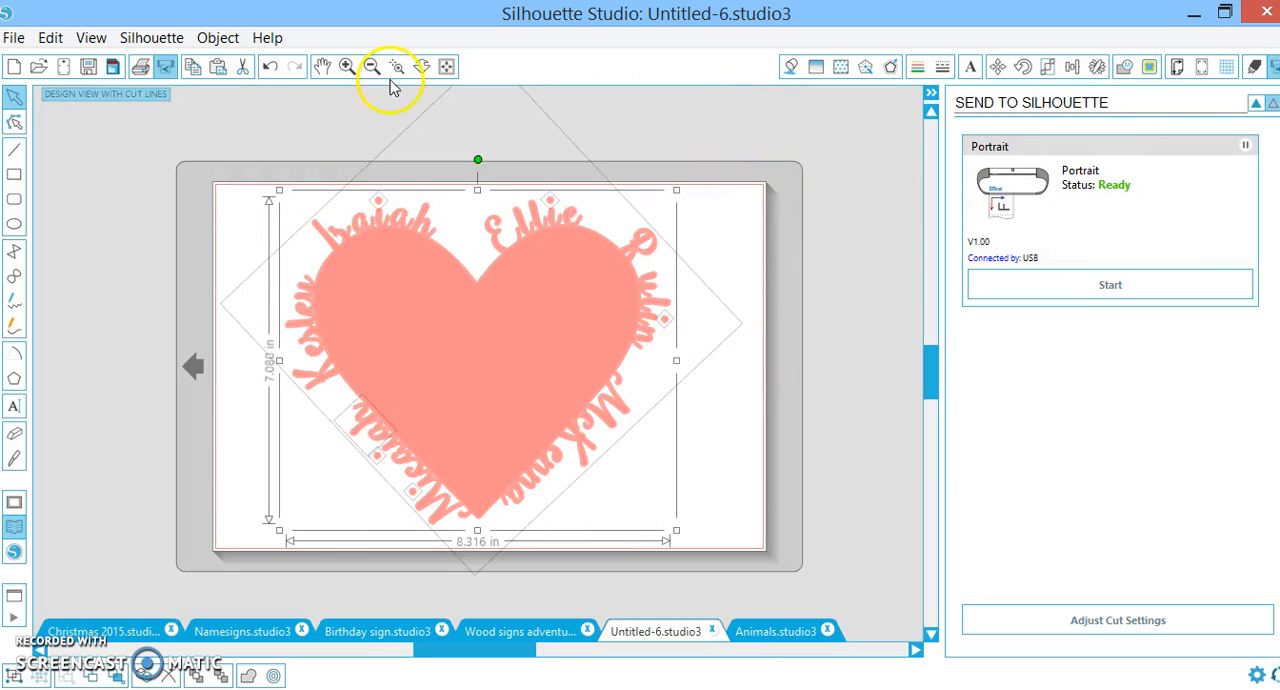
pyautogui.click(427, 247)
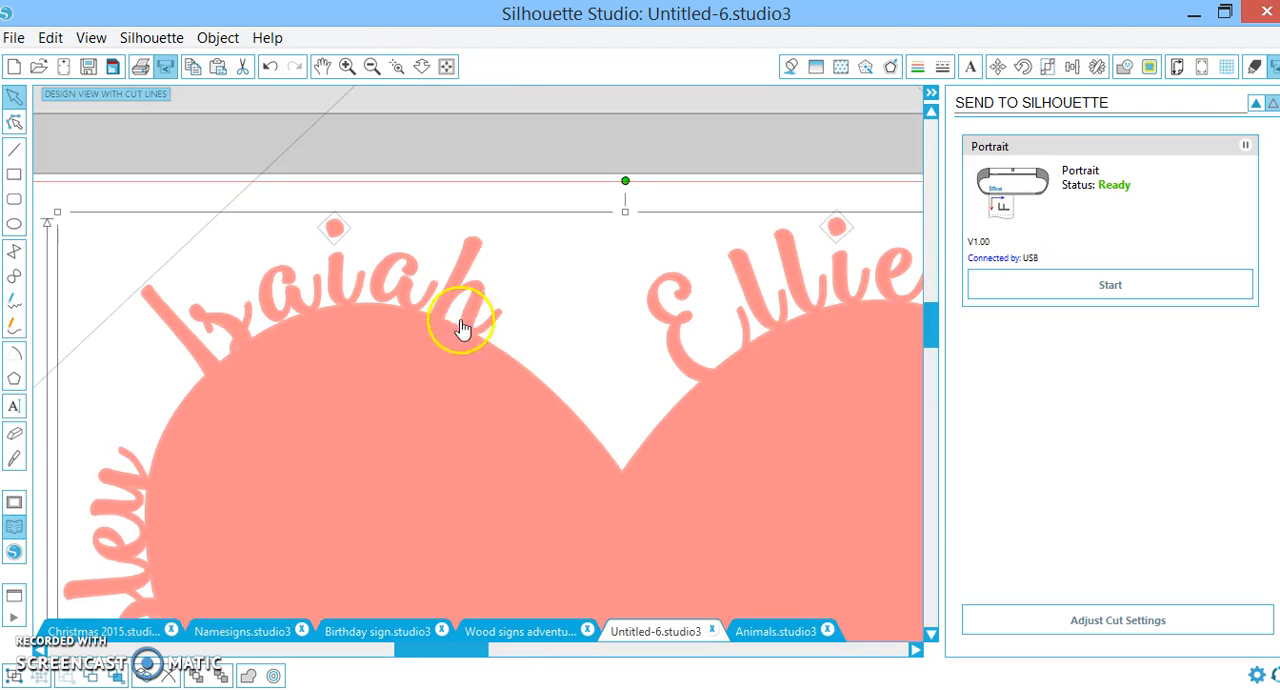
pyautogui.scroll(-1, 314, 400)
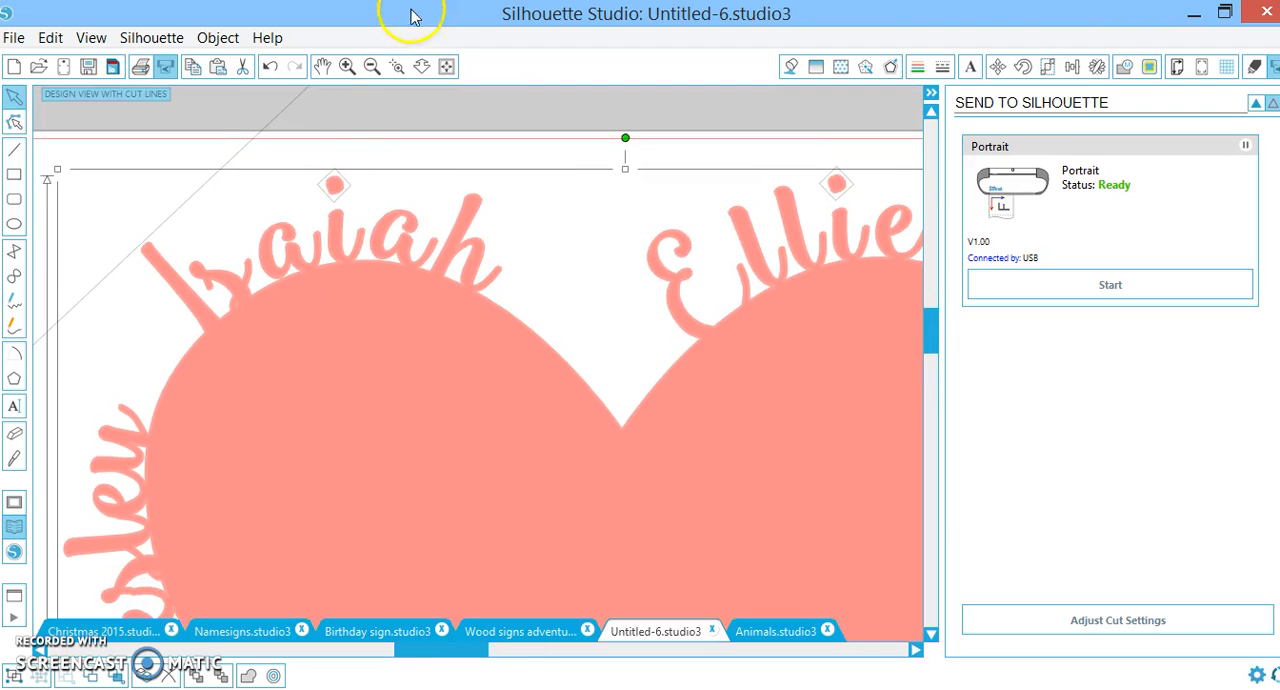
pyautogui.click(406, 66)
pyautogui.click(435, 274)
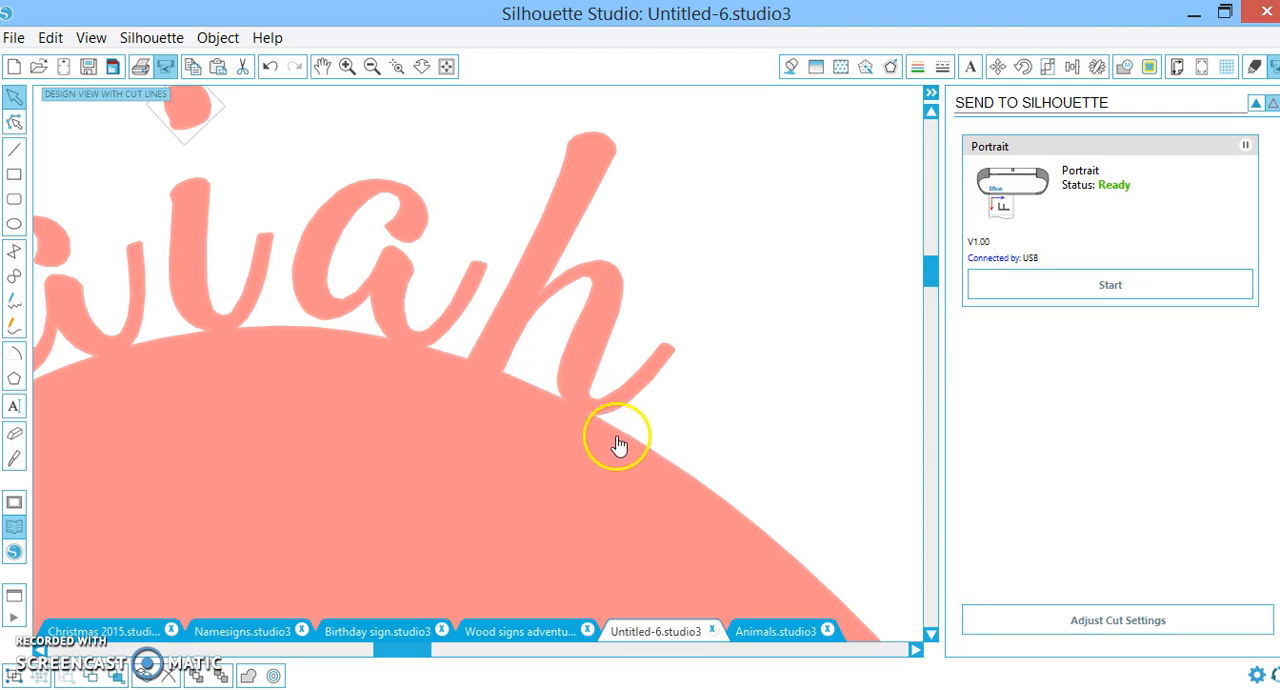
pyautogui.click(396, 66)
pyautogui.click(568, 405)
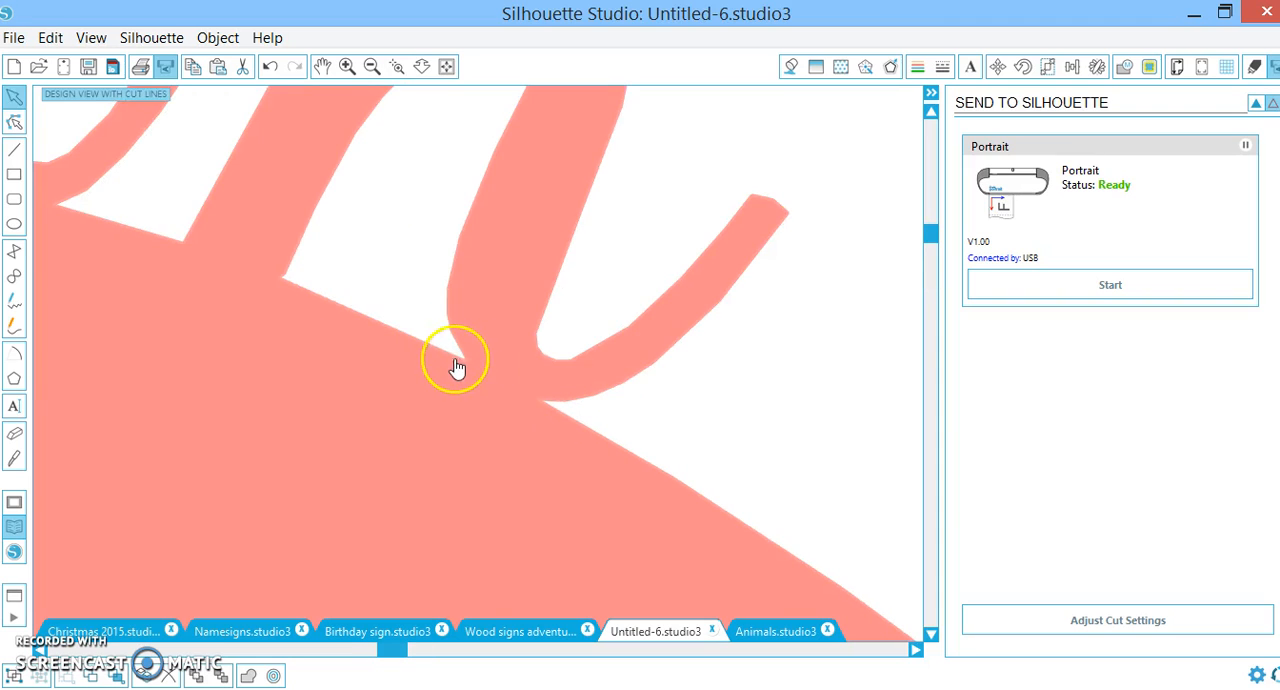
# Fill the welded heart and names with the near-black swatch
pyautogui.click(372, 66)
pyautogui.click(373, 66)
pyautogui.click(373, 66)
pyautogui.click(373, 66)
pyautogui.click(373, 66)
pyautogui.click(373, 66)
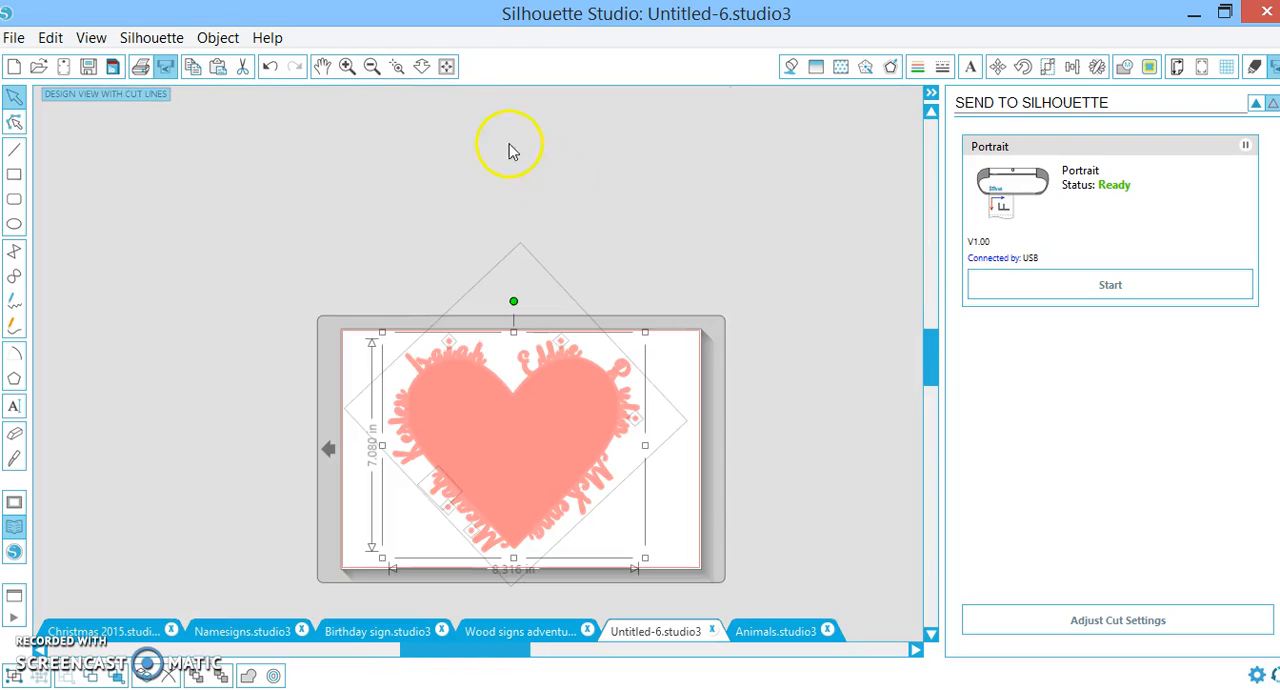
pyautogui.click(794, 68)
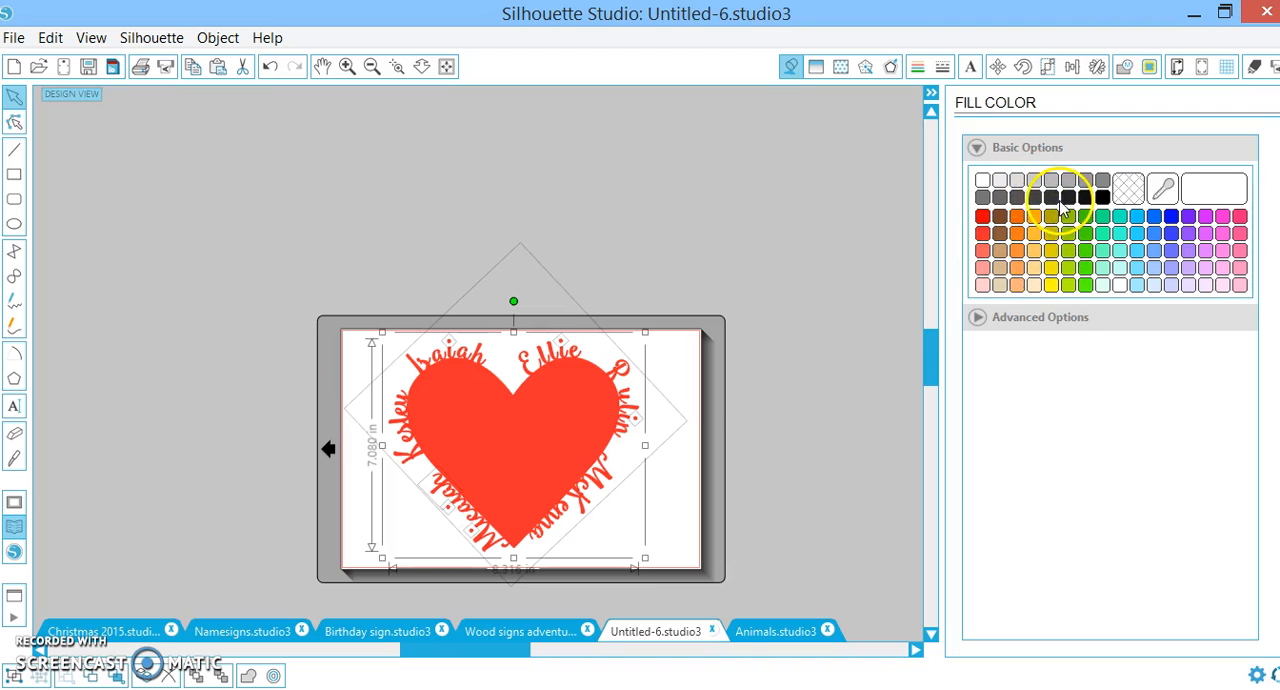
pyautogui.click(1066, 198)
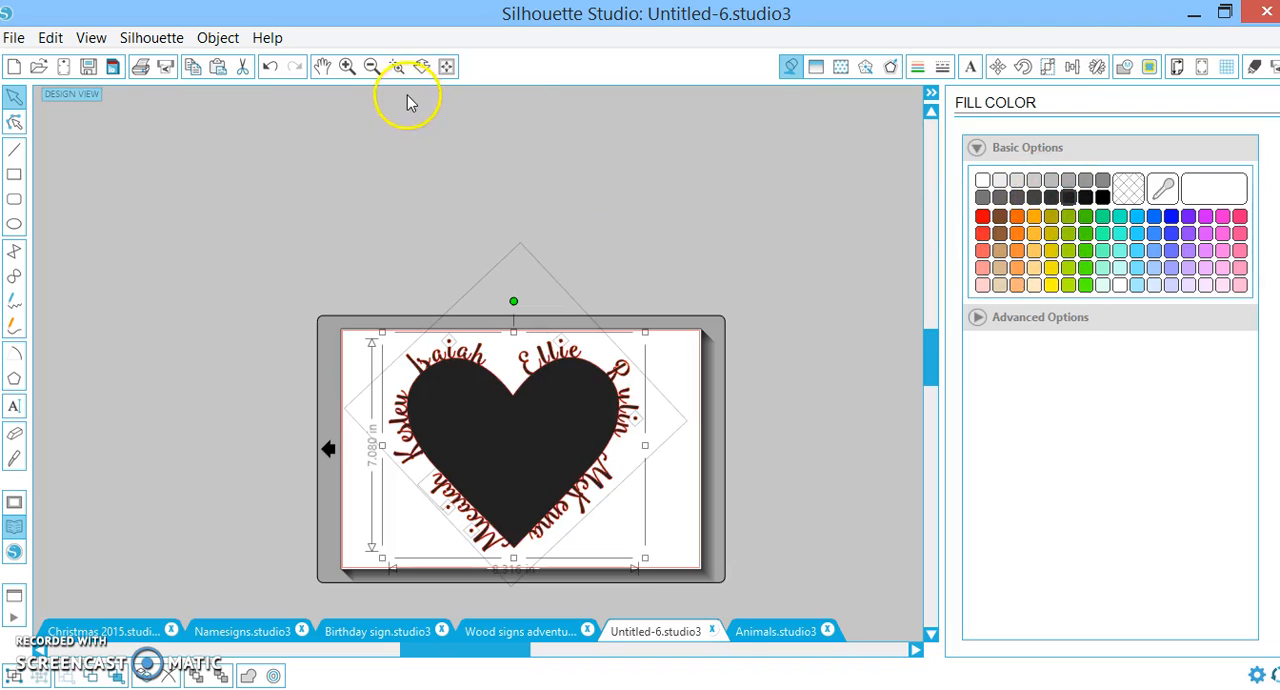
# Examine the weld between the heart's upper-left name and the heart outline in the design view
pyautogui.click(484, 362)
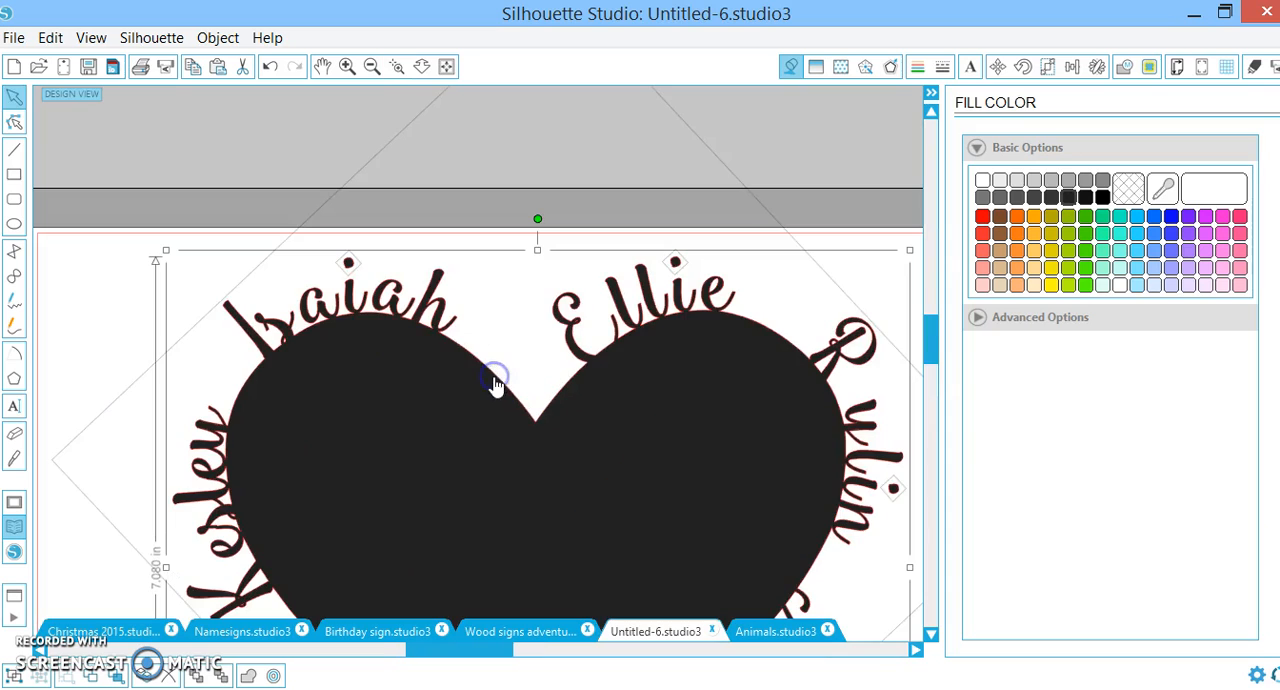
pyautogui.click(396, 66)
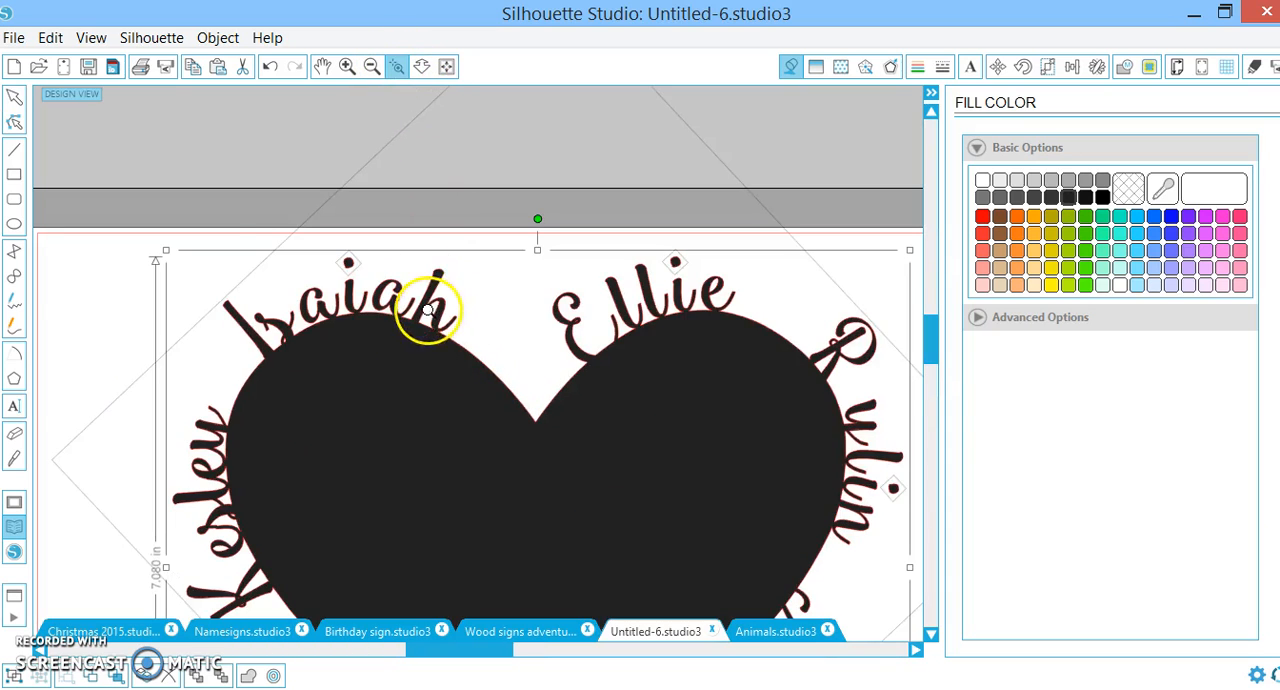
pyautogui.click(427, 310)
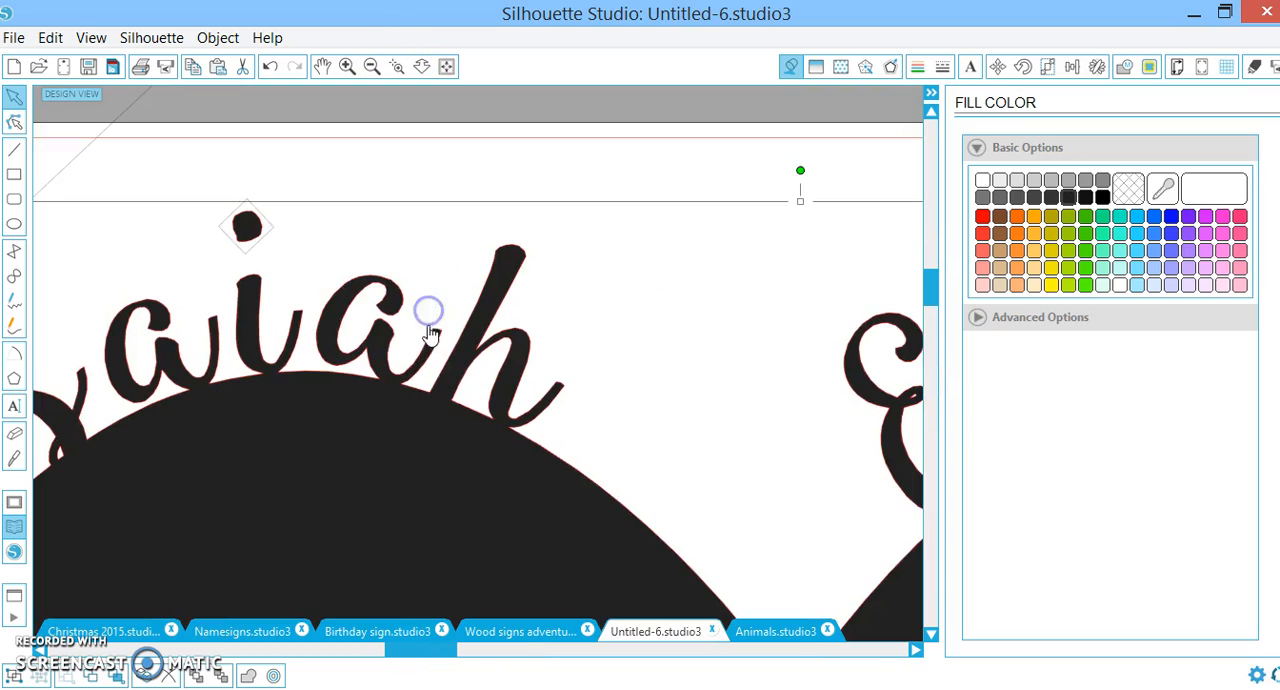
pyautogui.click(397, 67)
pyautogui.click(483, 366)
pyautogui.click(478, 358)
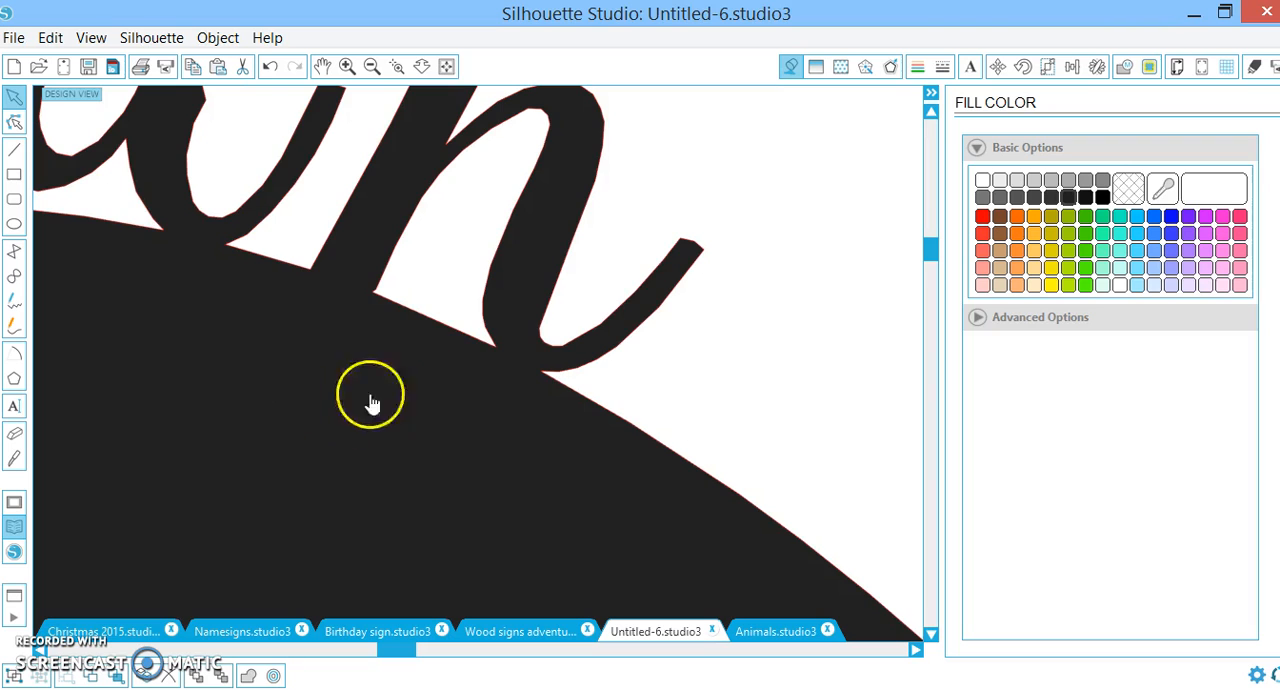
# Examine the whole welded design, including the names along the heart's lower edges and right side
pyautogui.click(371, 66)
pyautogui.click(371, 66)
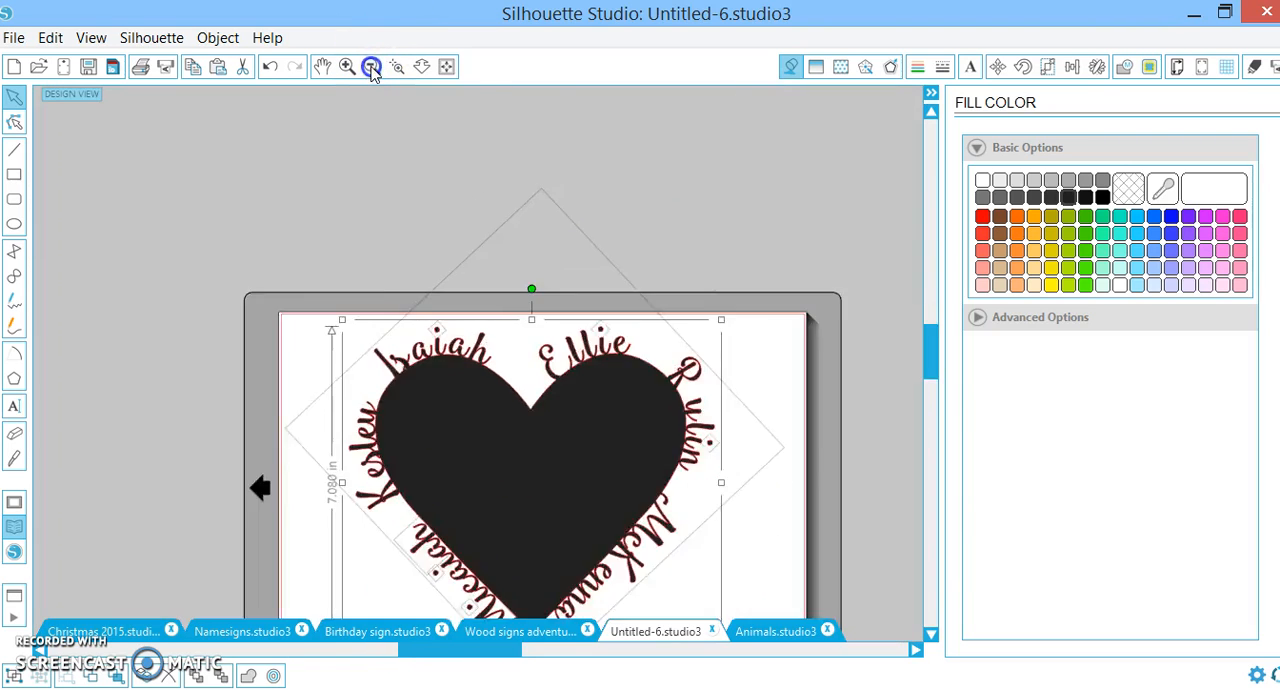
pyautogui.click(371, 66)
pyautogui.scroll(-3, 677, 386)
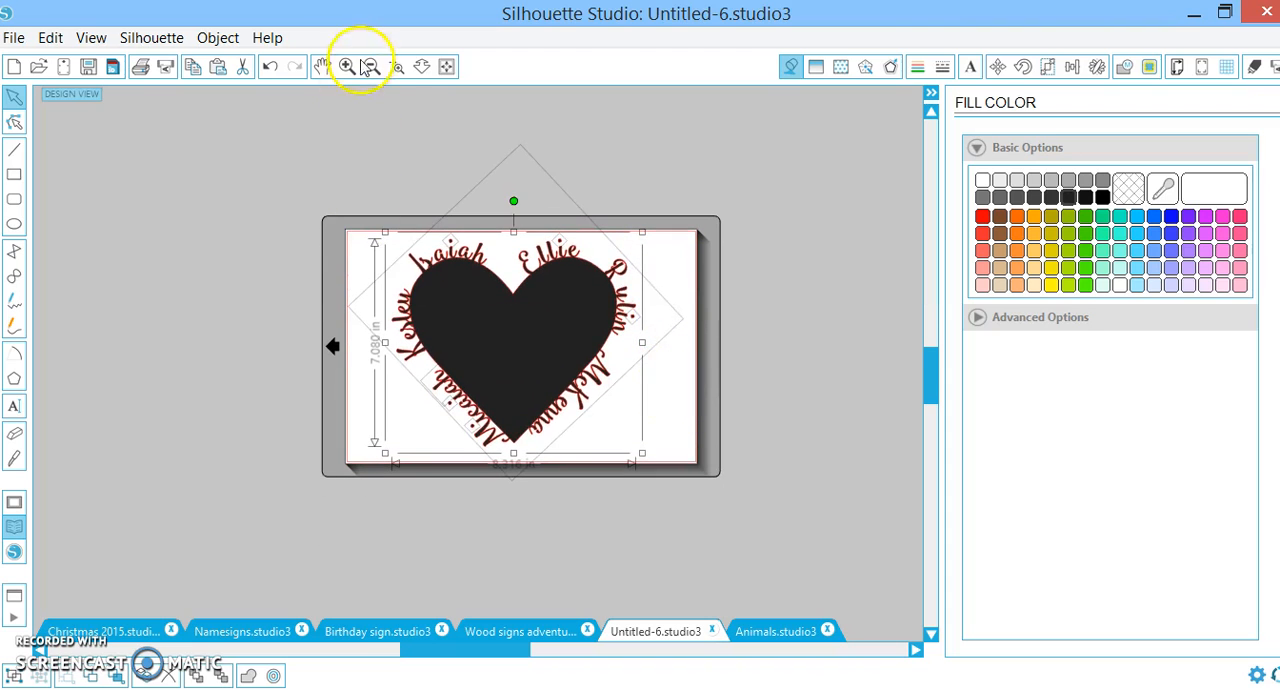
pyautogui.click(397, 66)
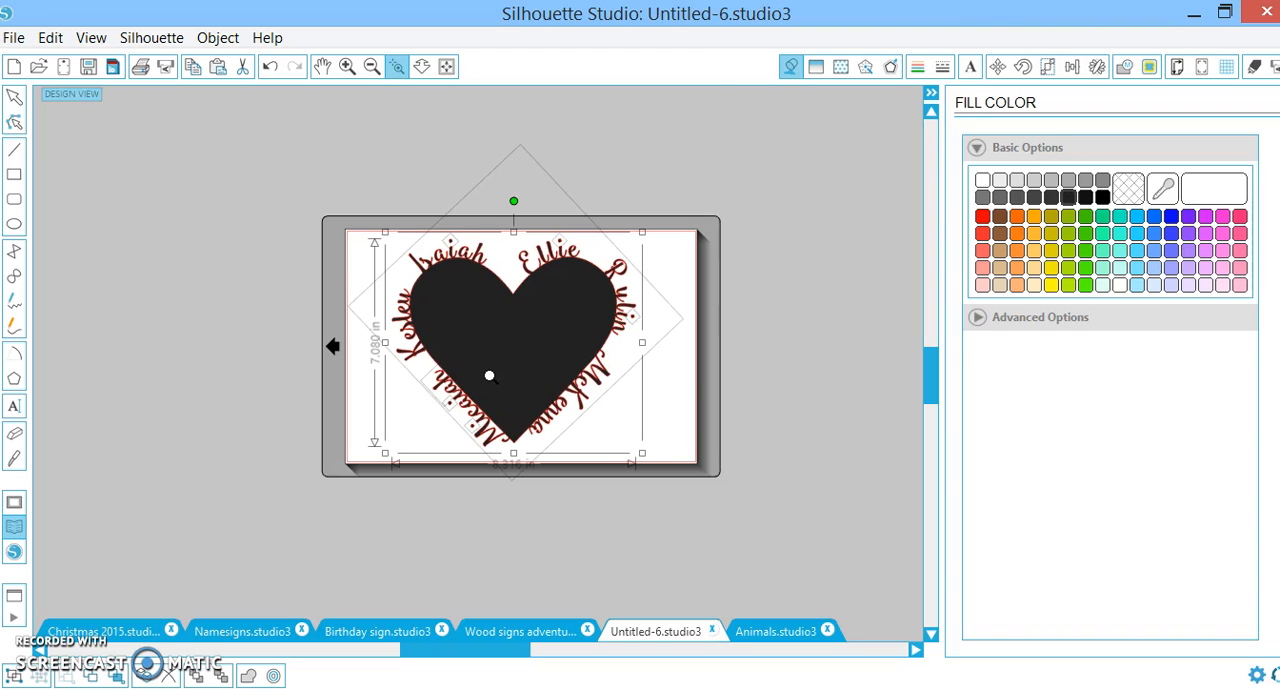
pyautogui.click(742, 507)
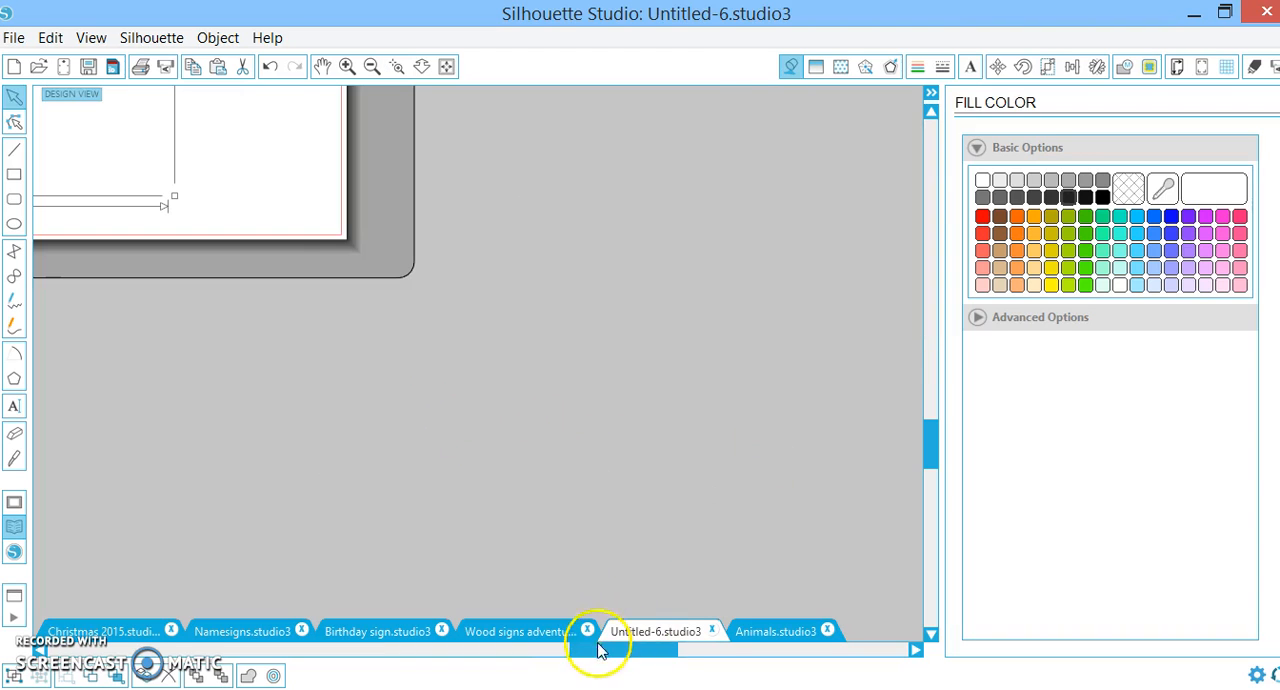
pyautogui.moveTo(600, 648); pyautogui.dragTo(486, 648)
pyautogui.scroll(3, 523, 450)
pyautogui.scroll(5, 523, 445)
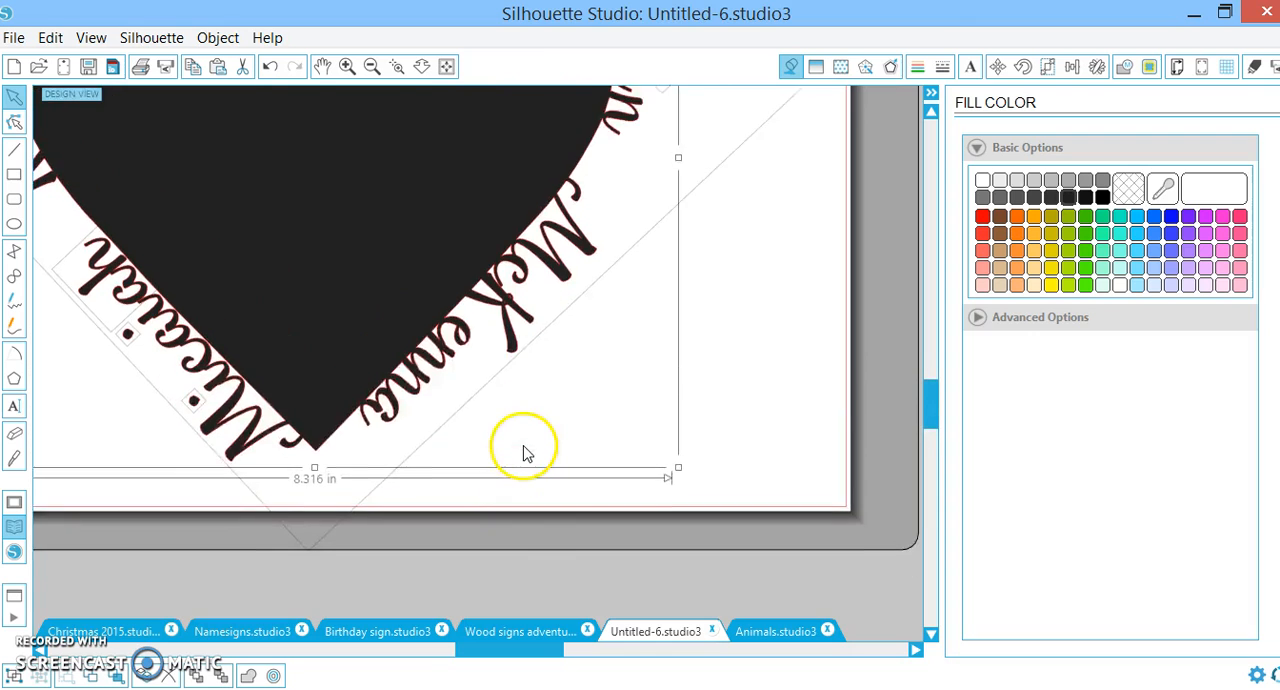
pyautogui.moveTo(530, 425); pyautogui.dragTo(576, 430)
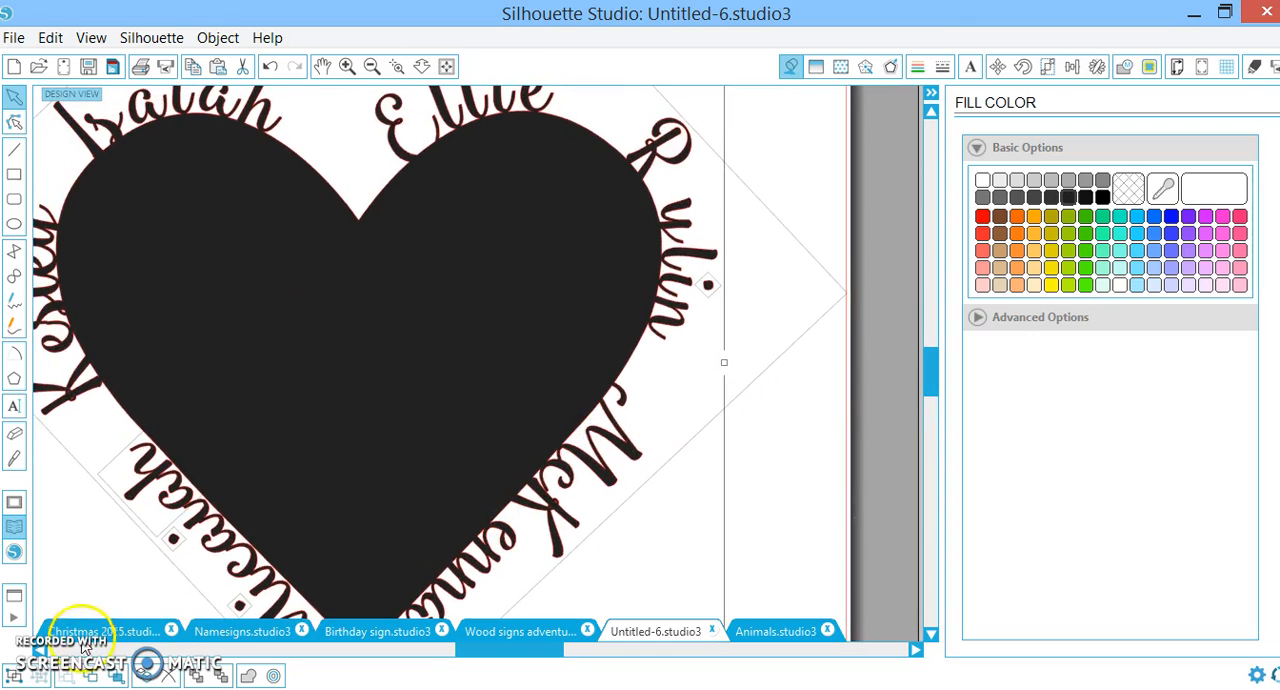